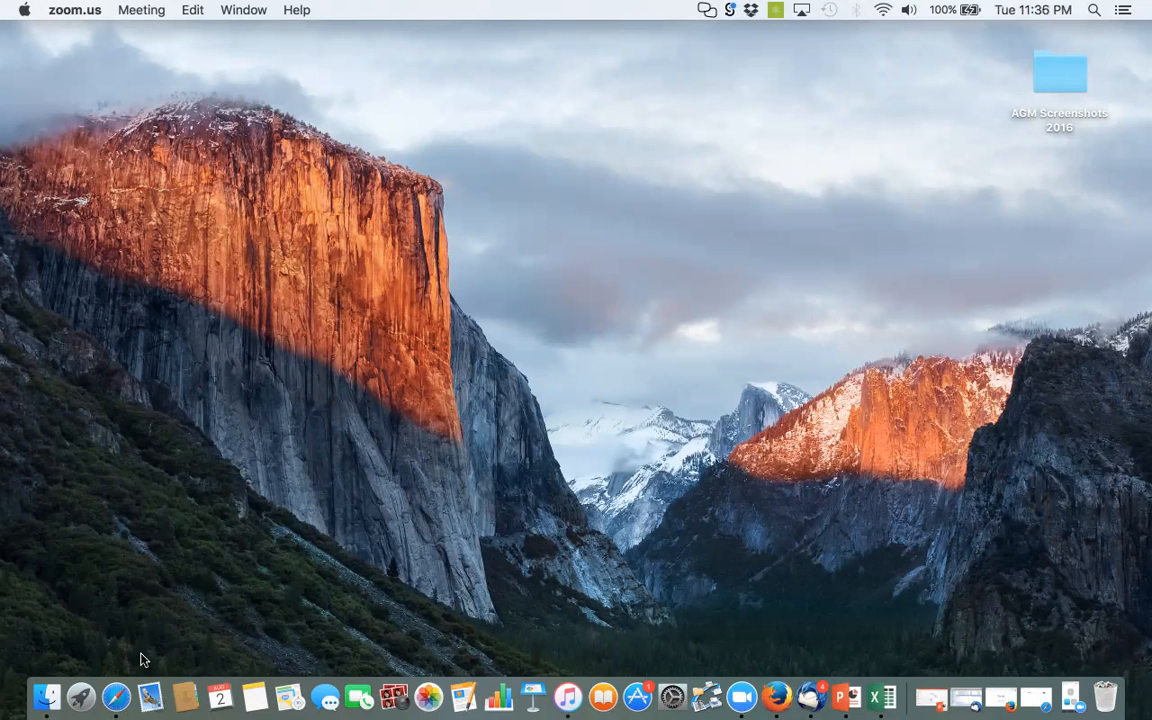
# Open evergreencurling.org in Safari and narrow the browser window so part of the desktop is exposed beside it
pyautogui.click(115, 697)
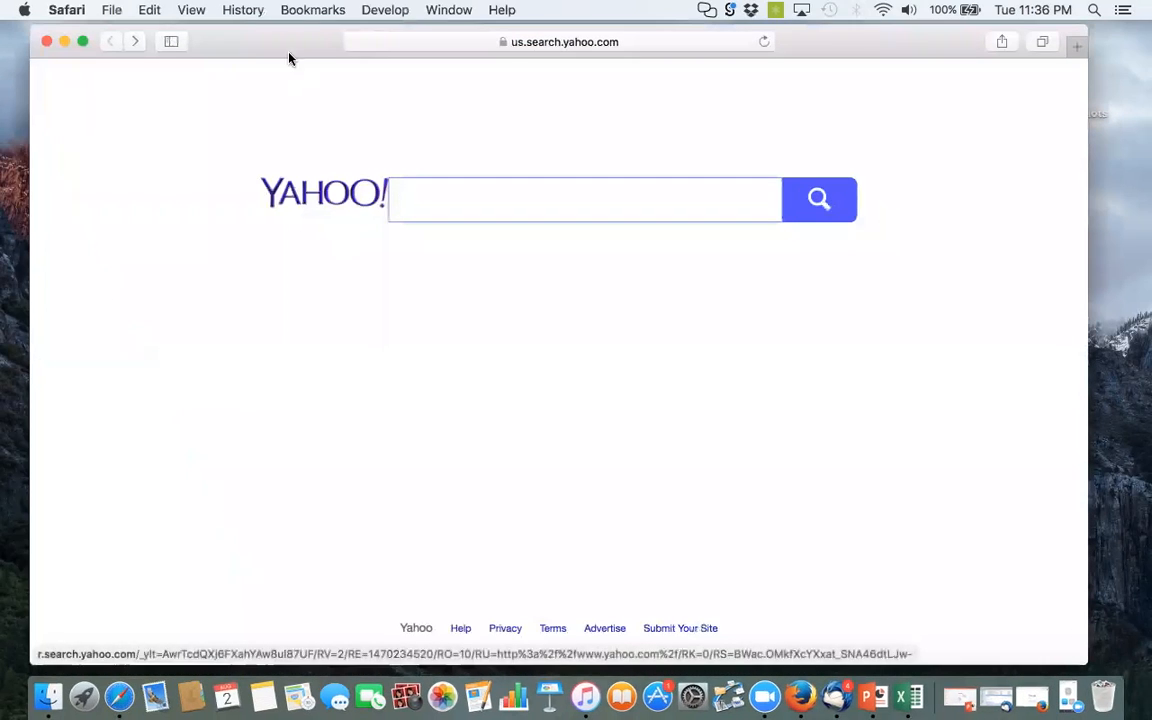
pyautogui.moveTo(264, 47); pyautogui.dragTo(253, 132)
pyautogui.click(362, 125)
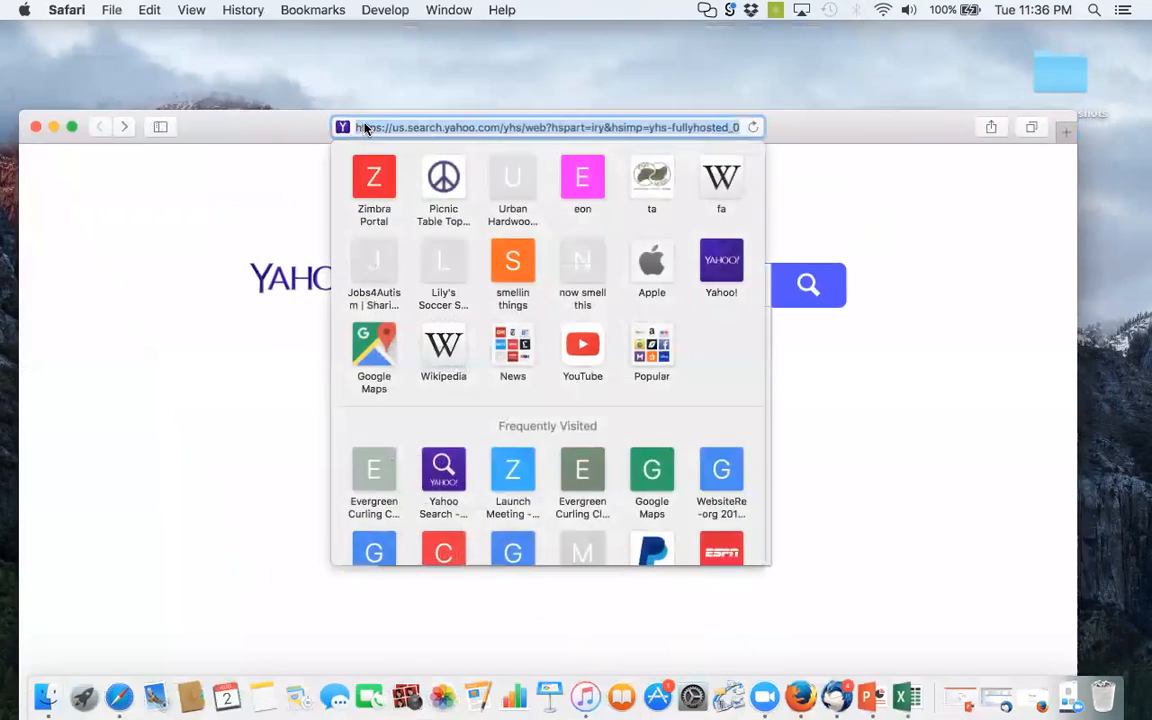
pyautogui.press('BackSpace')
pyautogui.write('evergreencurling.org')
pyautogui.press('Return')
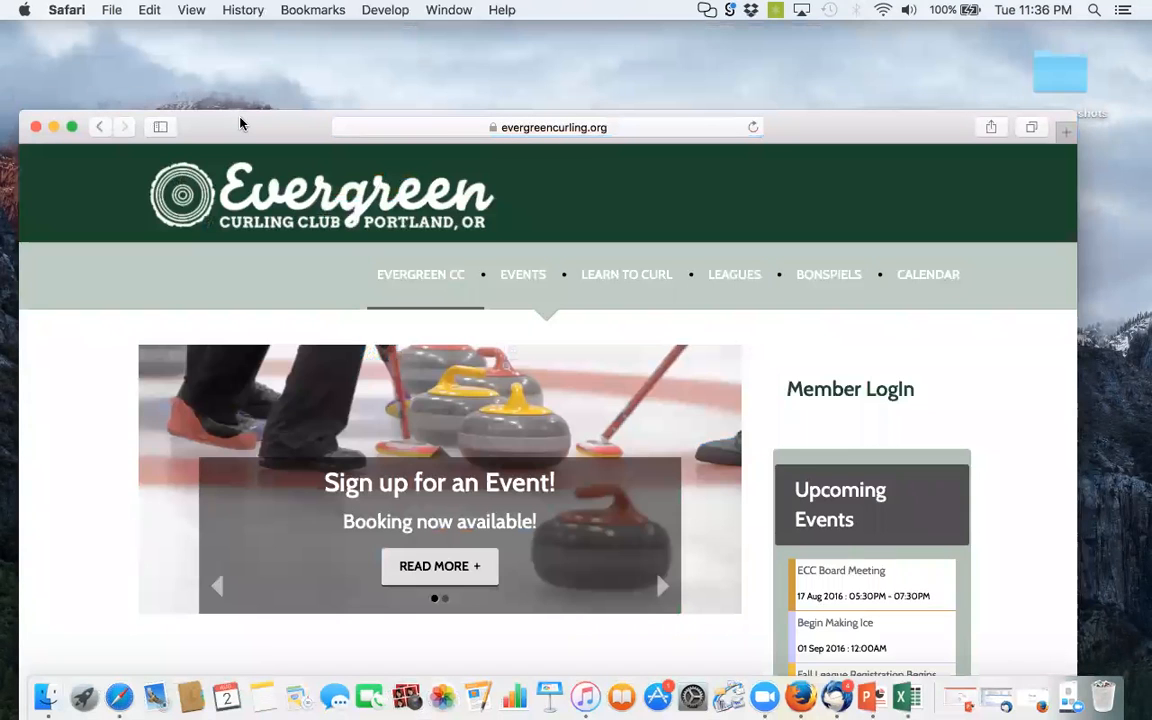
pyautogui.moveTo(240, 123); pyautogui.dragTo(225, 53)
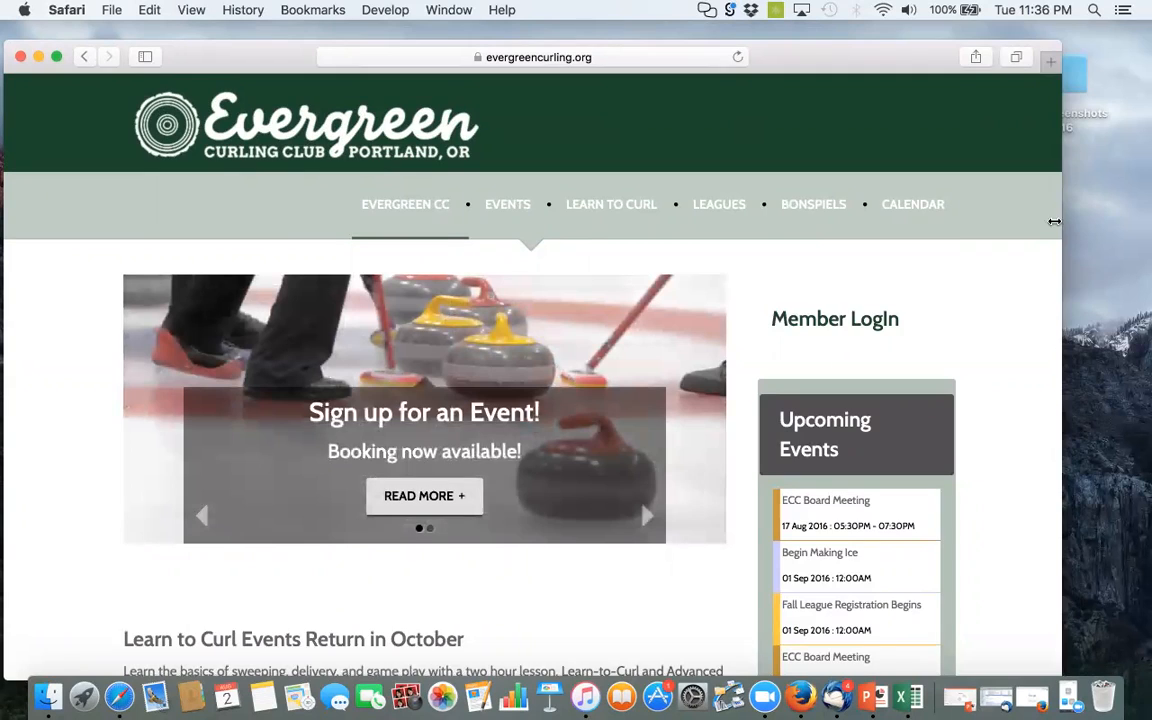
pyautogui.moveTo(1062, 221); pyautogui.dragTo(838, 221)
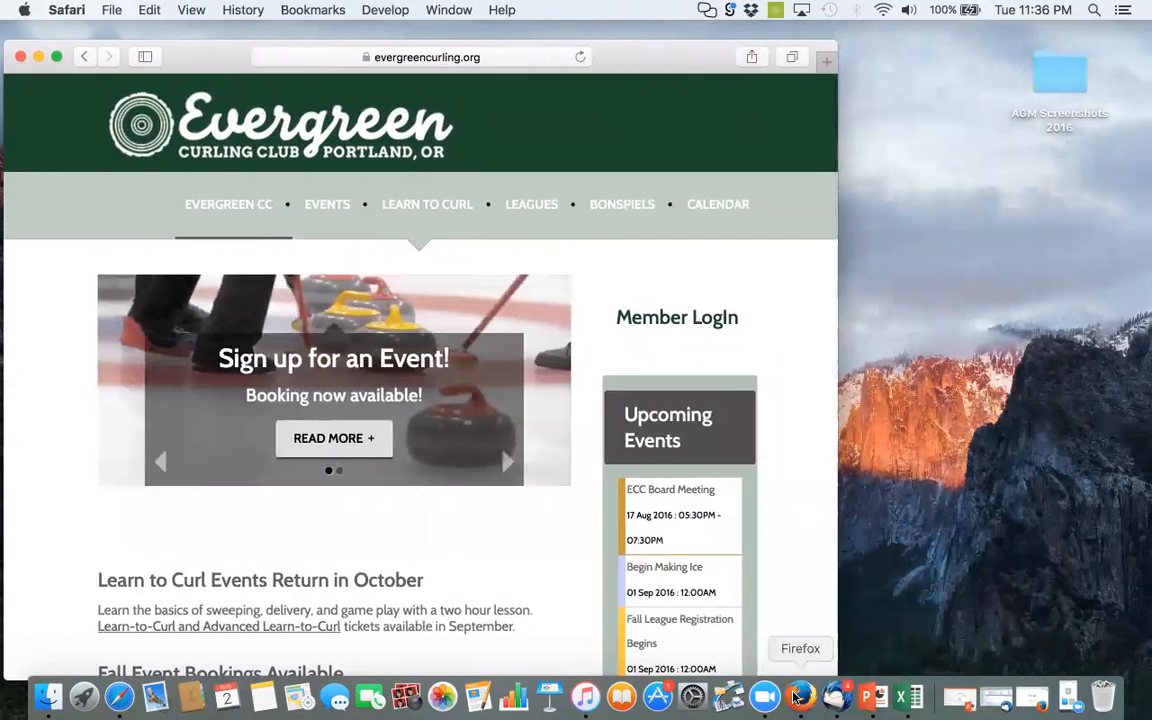
# Switch to Firefox, load evergreencurling.org and open the Member LogIn page
pyautogui.click(795, 695)
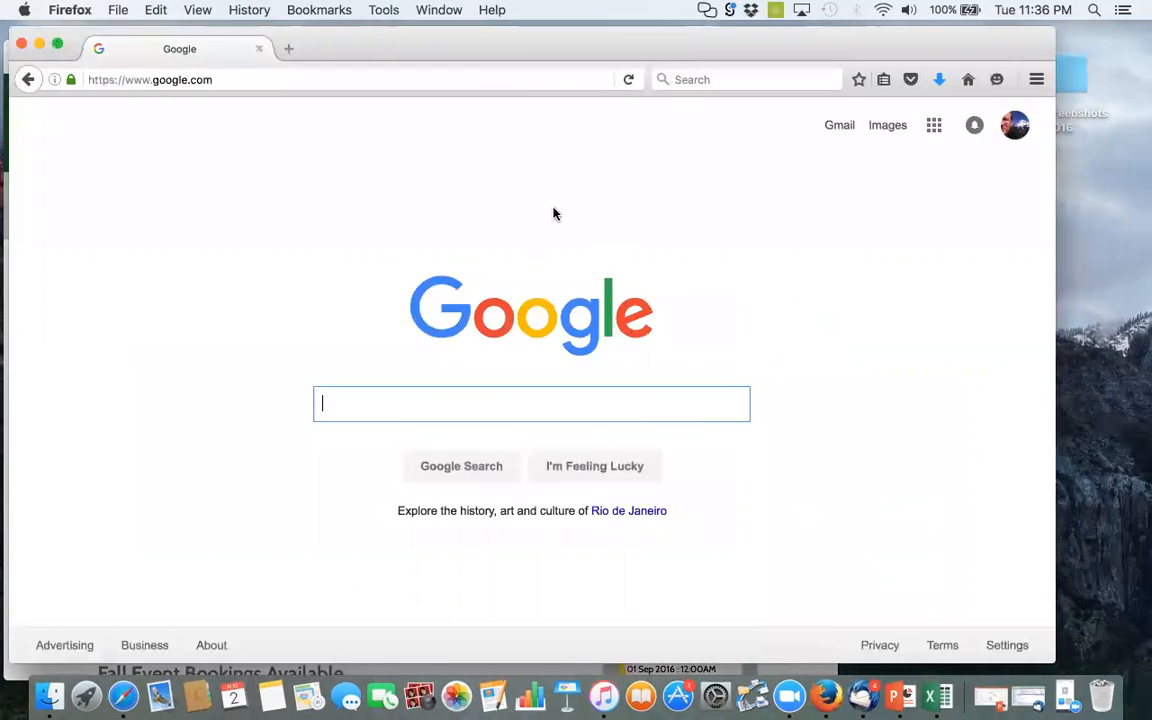
pyautogui.click(200, 80)
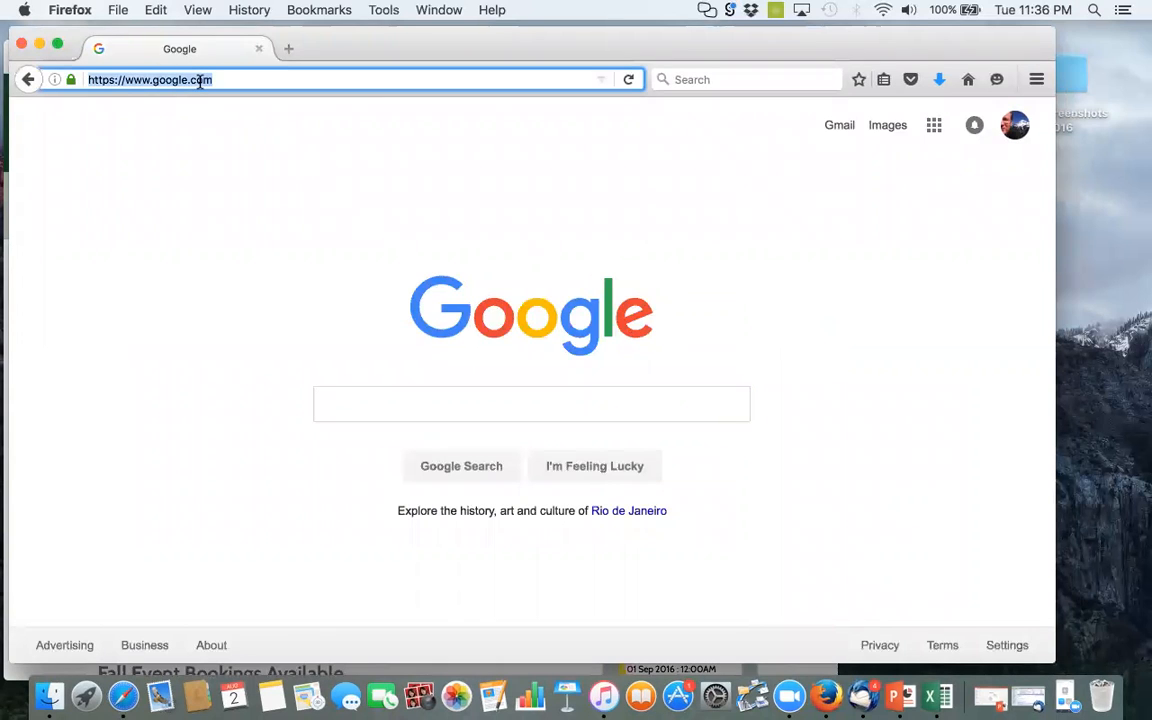
pyautogui.write('evergreencurling.org/')
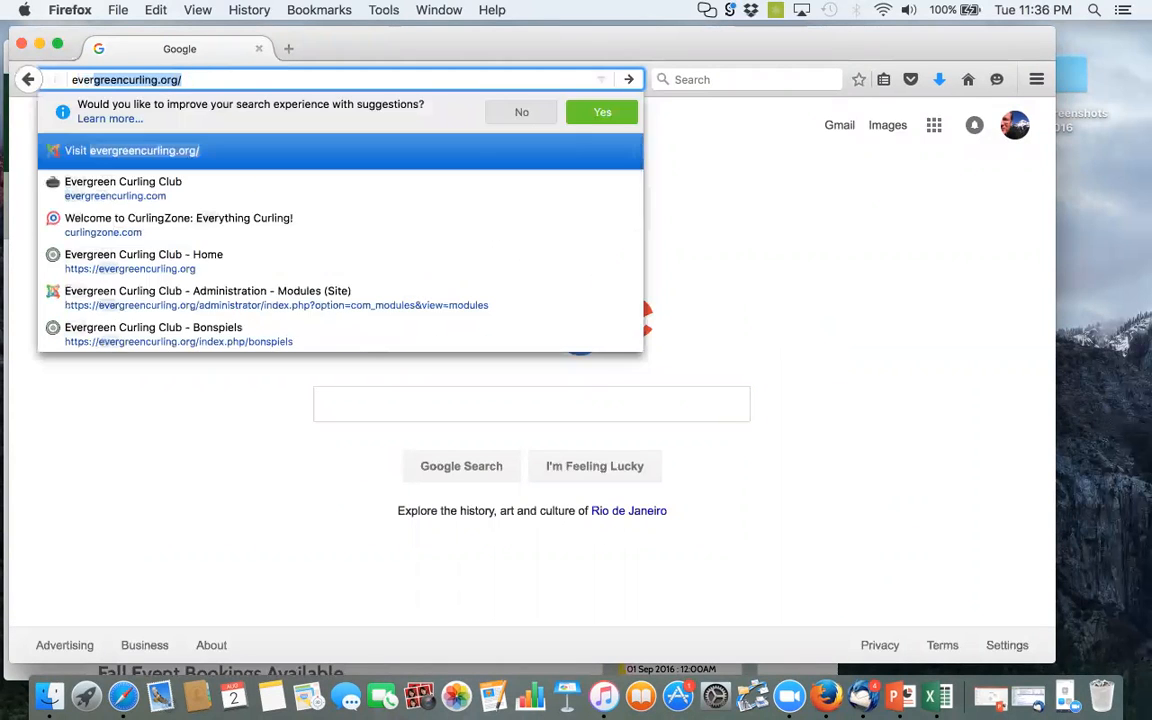
pyautogui.press('Return')
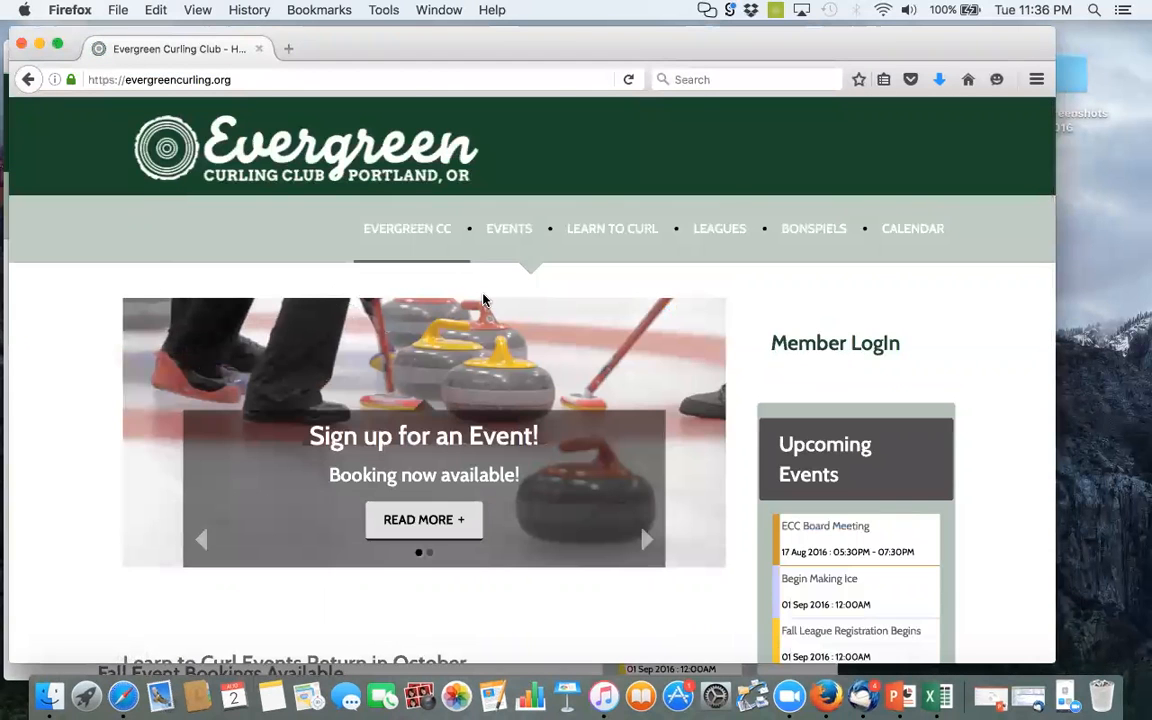
pyautogui.click(805, 352)
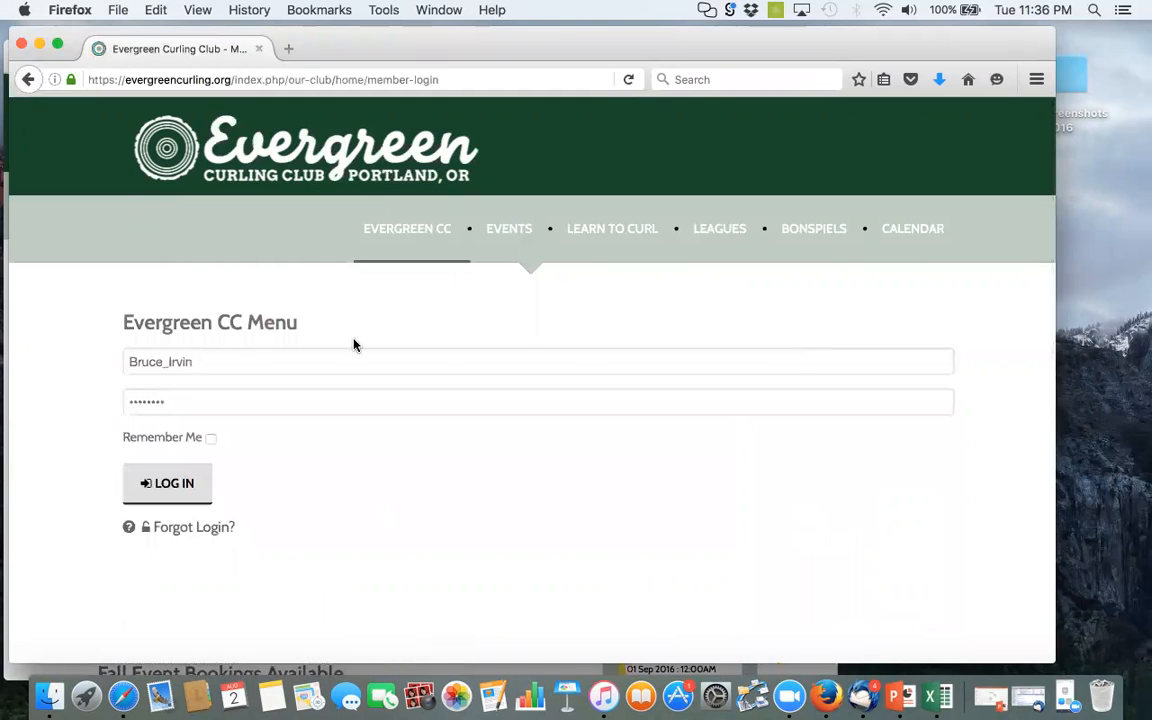
# Log in with the member's username and account password, and dismiss the offer to remember the login
pyautogui.moveTo(195, 361); pyautogui.dragTo(101, 357)
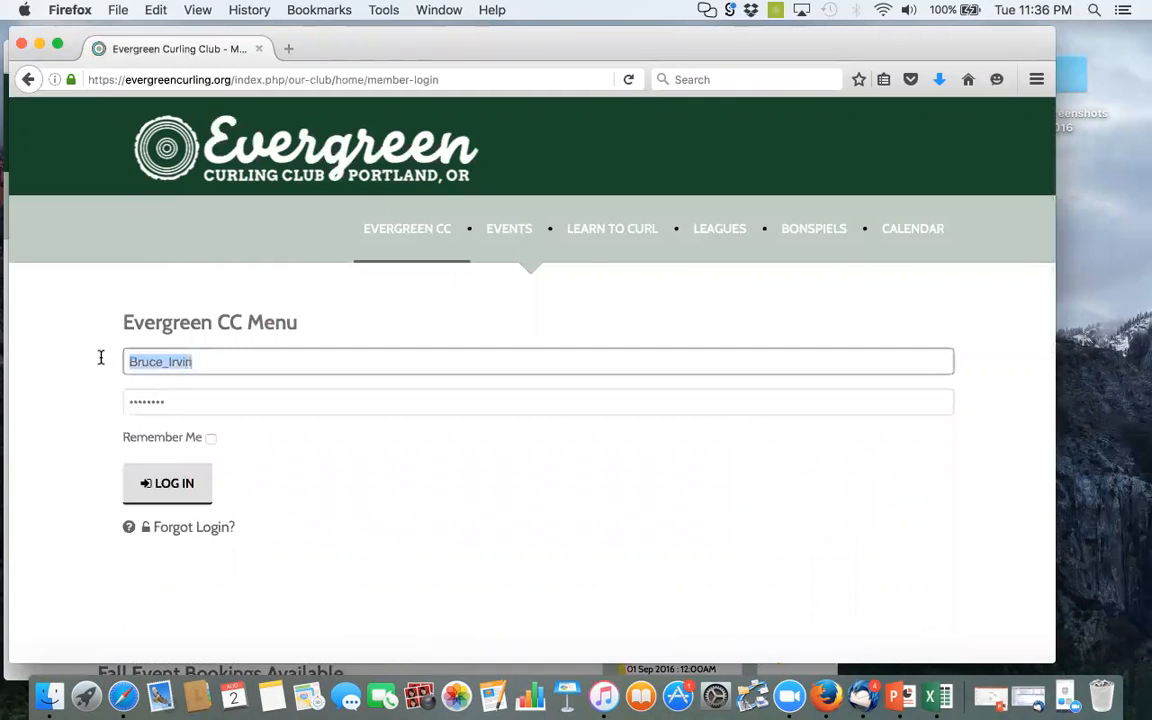
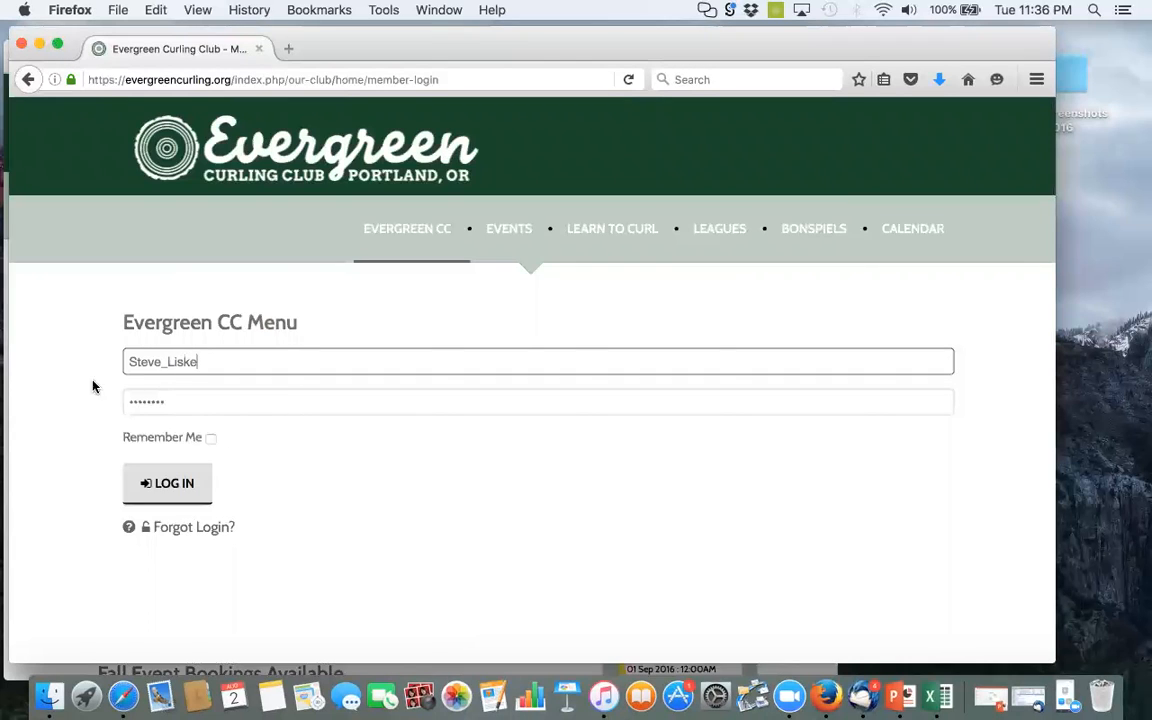
pyautogui.doubleClick(138, 397)
pyautogui.write('••••••')
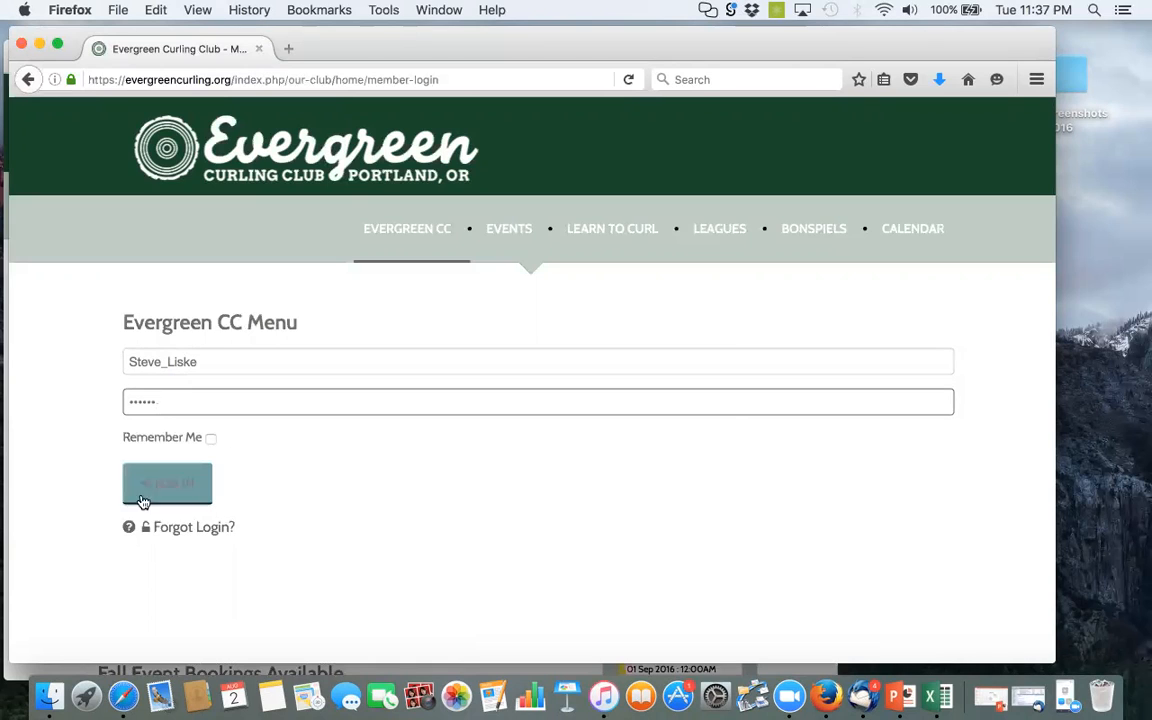
pyautogui.click(155, 484)
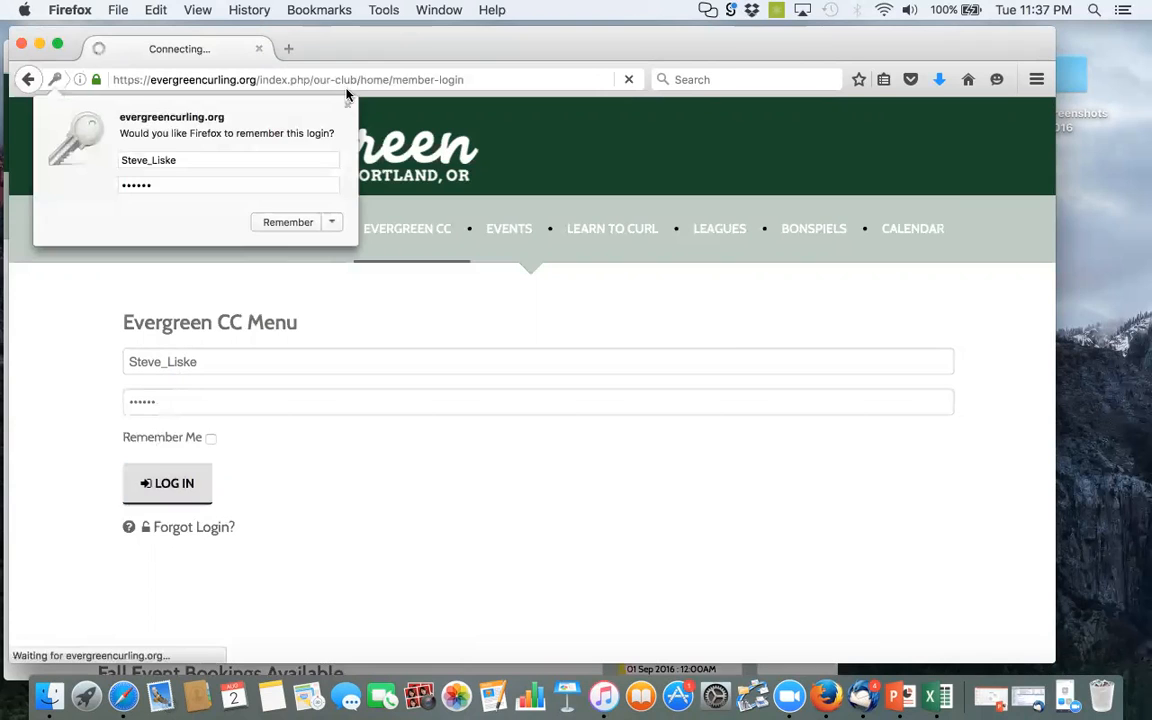
pyautogui.click(347, 105)
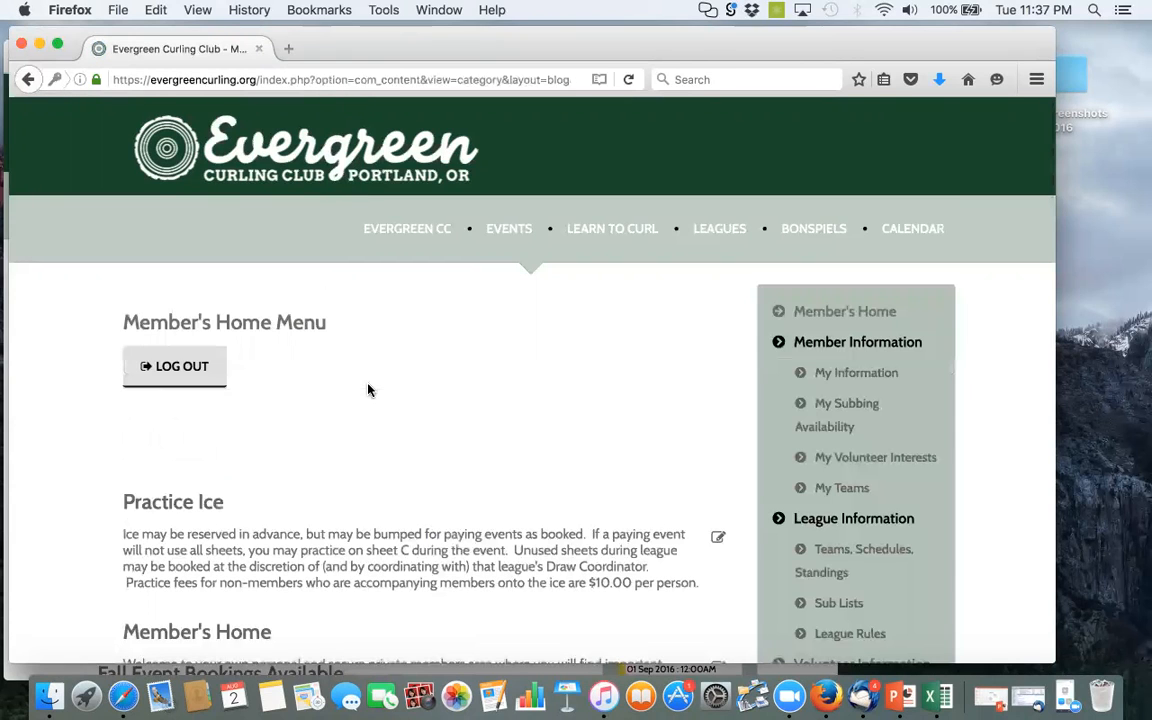
# Go to the Bonspiels page and open the Oregon State Championship - Mar 3-5, 2017 article for editing
pyautogui.scroll(-1, 368, 390)
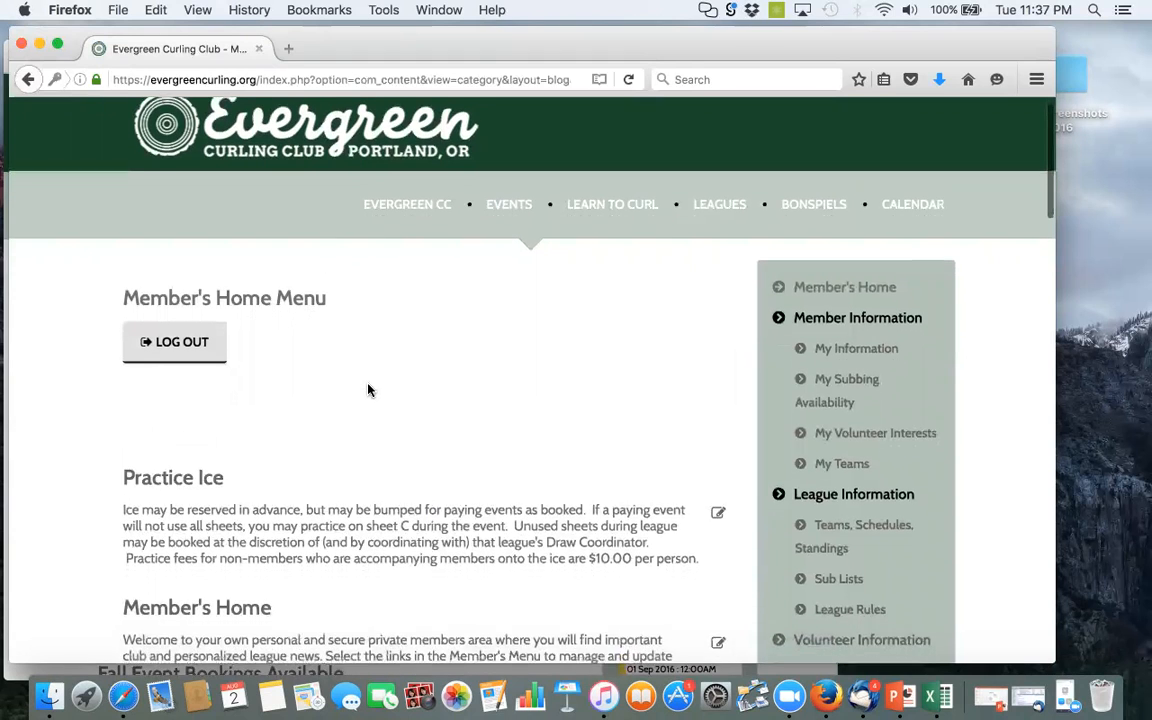
pyautogui.scroll(1, 368, 390)
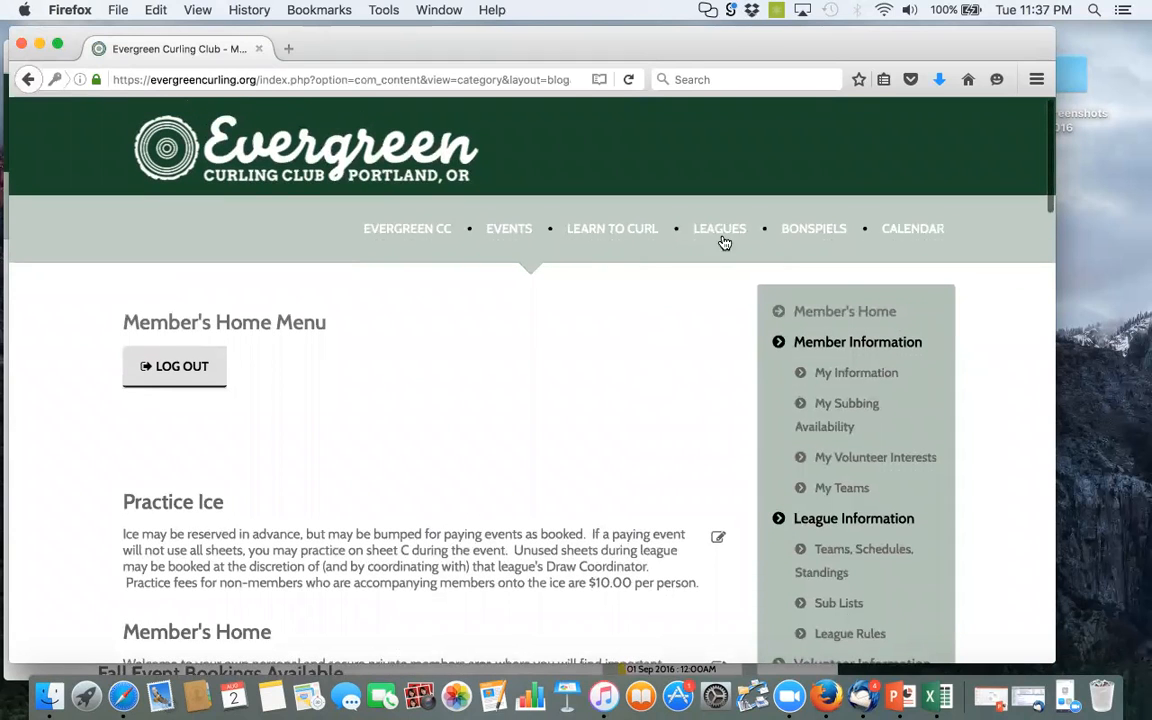
pyautogui.click(820, 231)
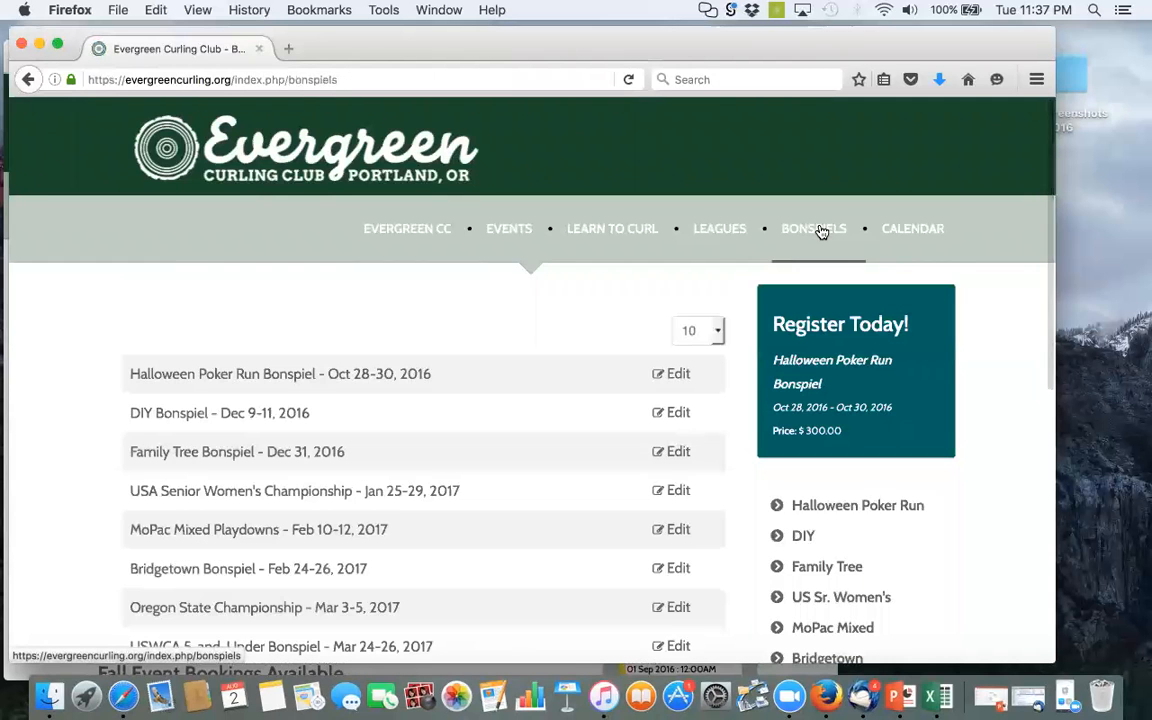
pyautogui.scroll(-4, 420, 372)
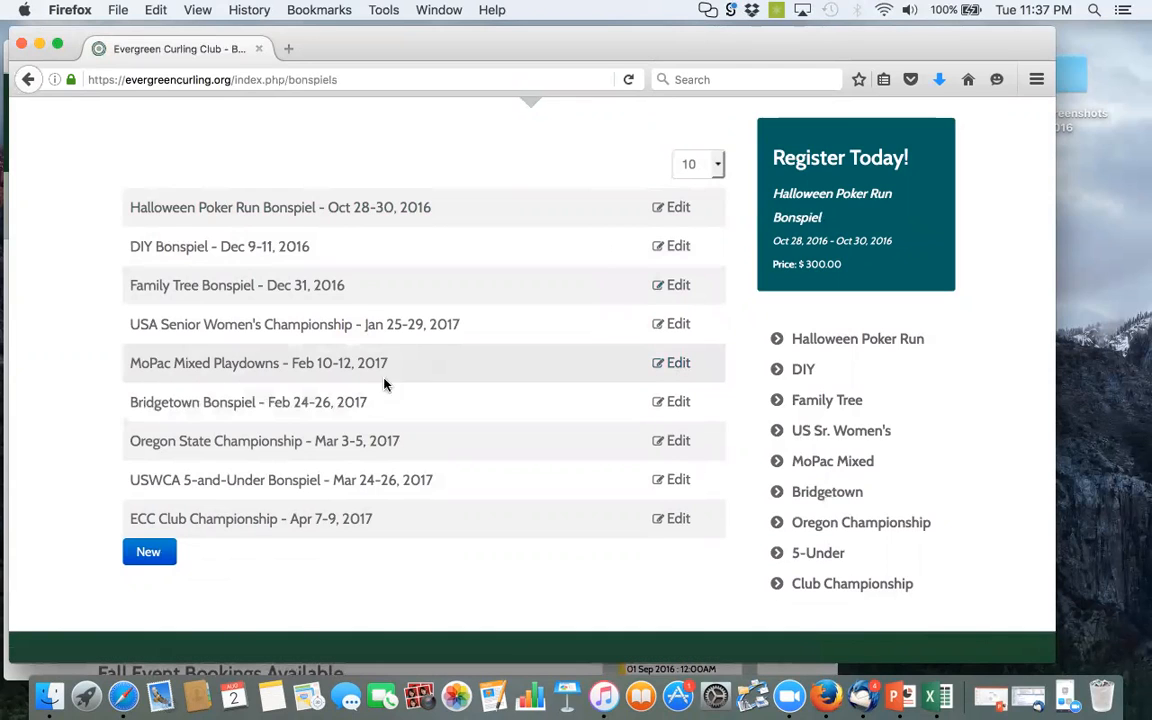
pyautogui.click(675, 444)
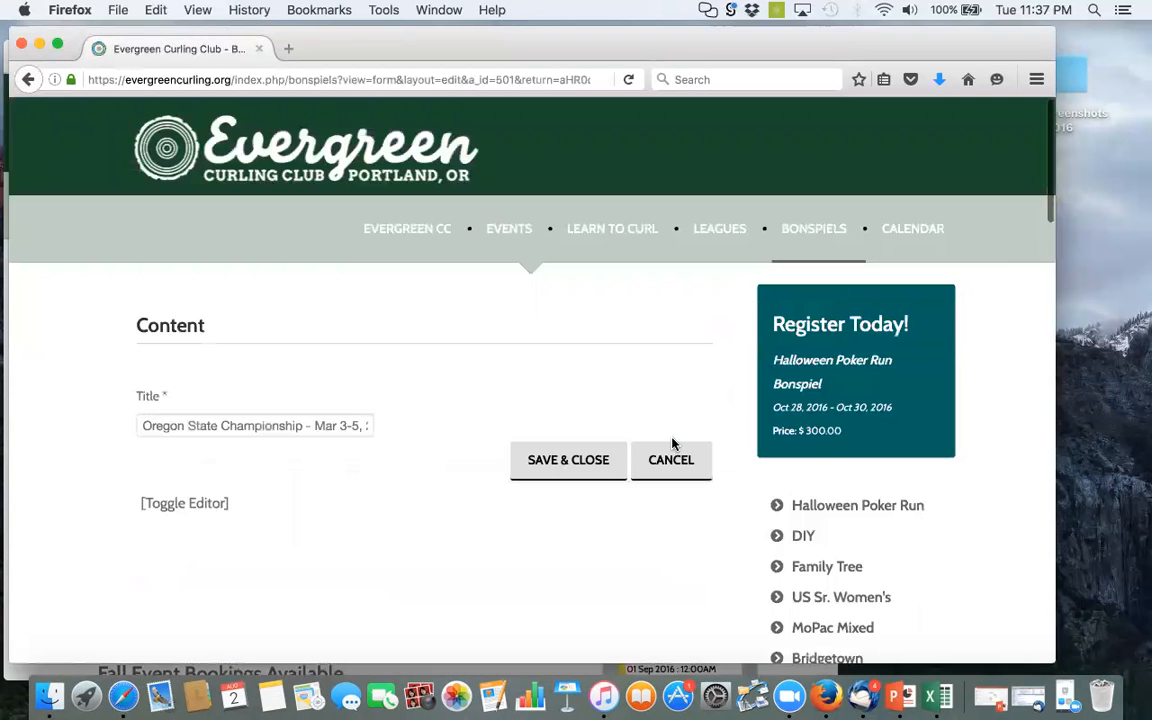
# Add the paragraph "Here is some more description." at the end of the article text, and save and close the article
pyautogui.scroll(-2, 404, 399)
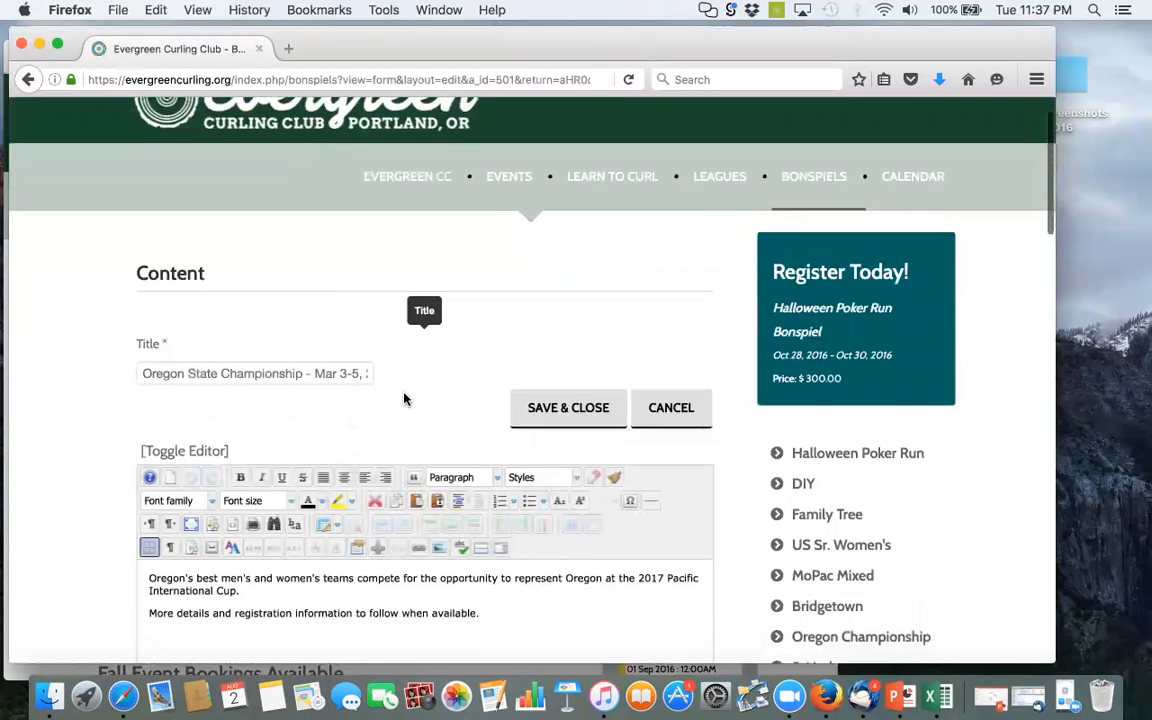
pyautogui.scroll(-5, 404, 399)
pyautogui.click(491, 388)
pyautogui.press('Return')
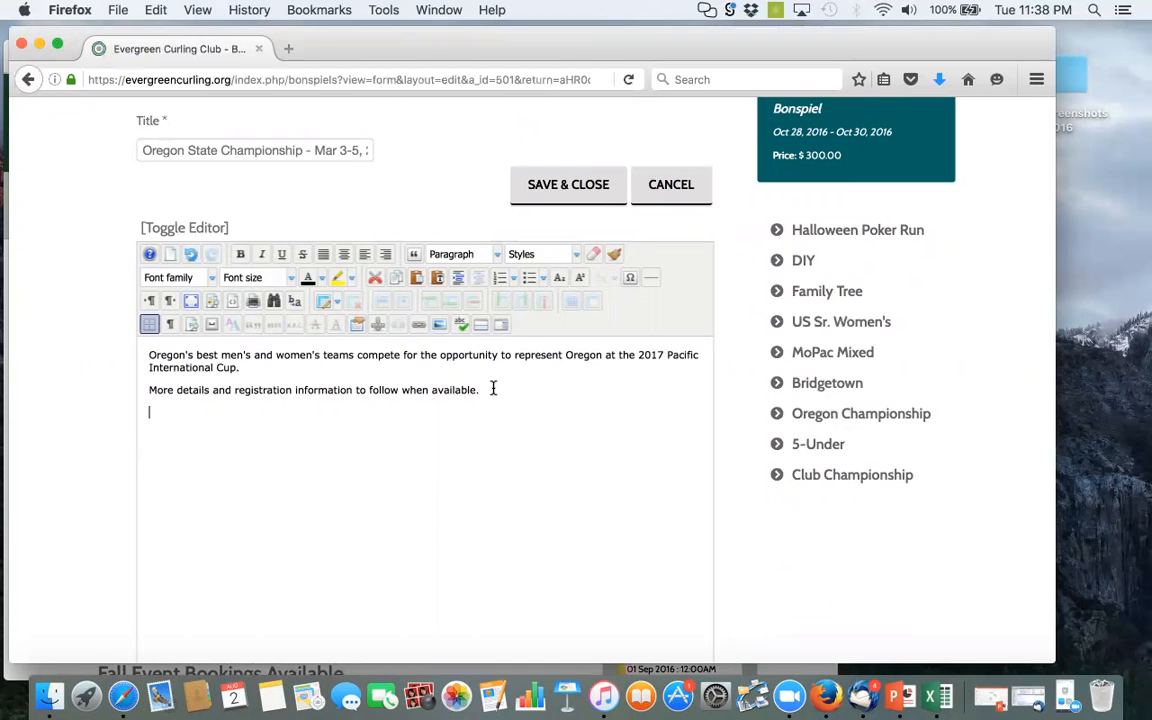
pyautogui.write('Here is some more d')
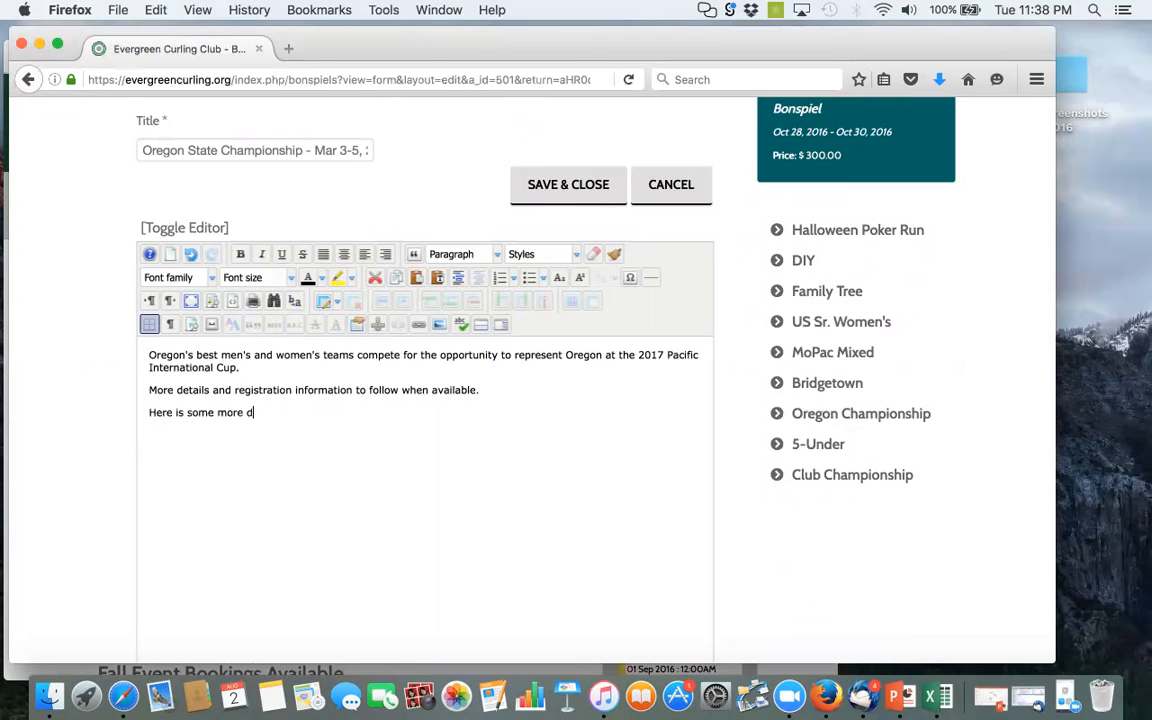
pyautogui.write('escription.')
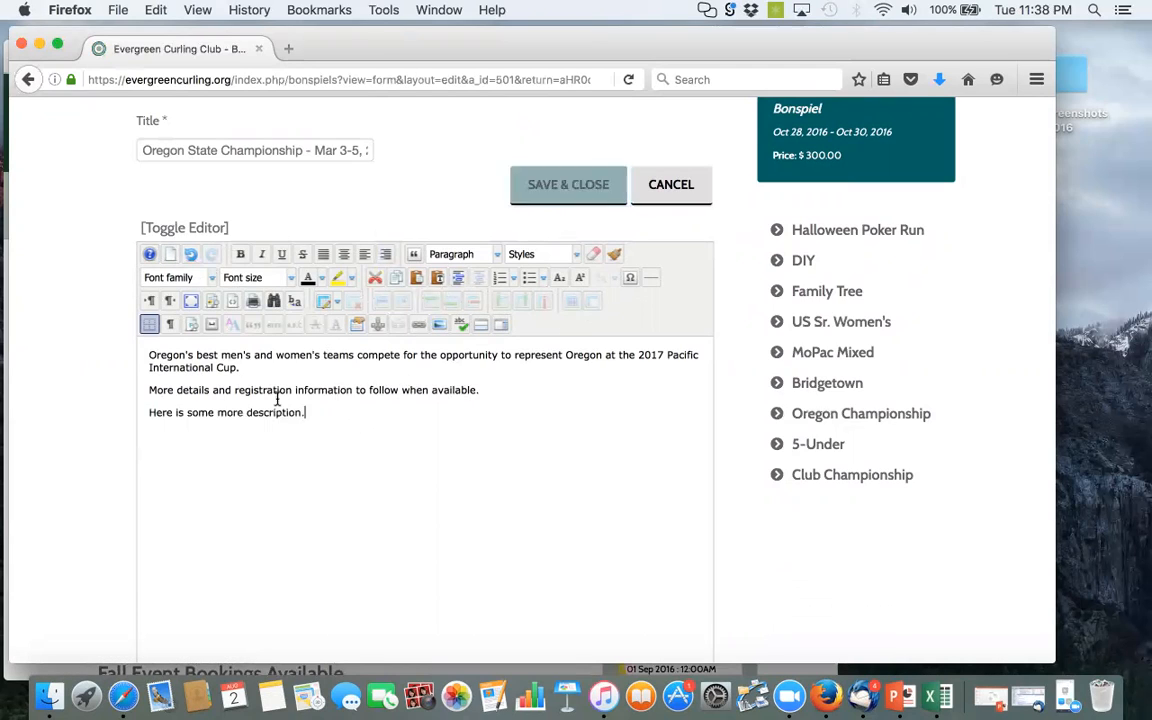
pyautogui.click(562, 190)
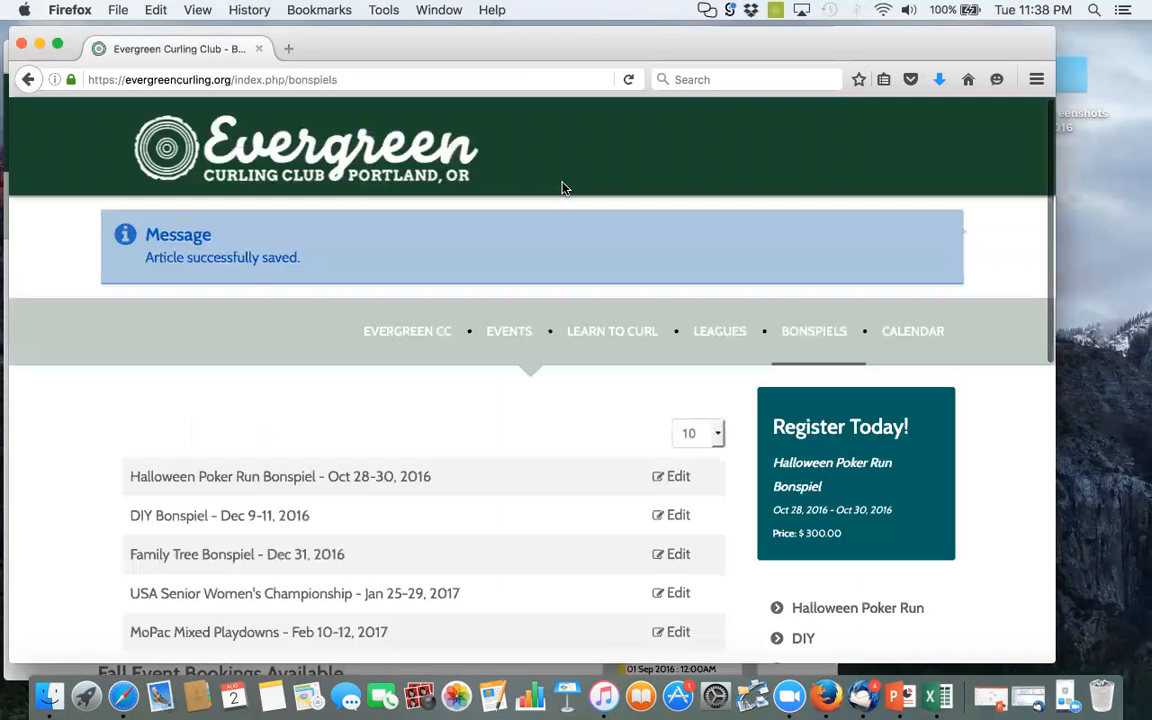
# Open the Oregon State Championship article from the bonspiel list to check the edited text
pyautogui.moveTo(404, 378)
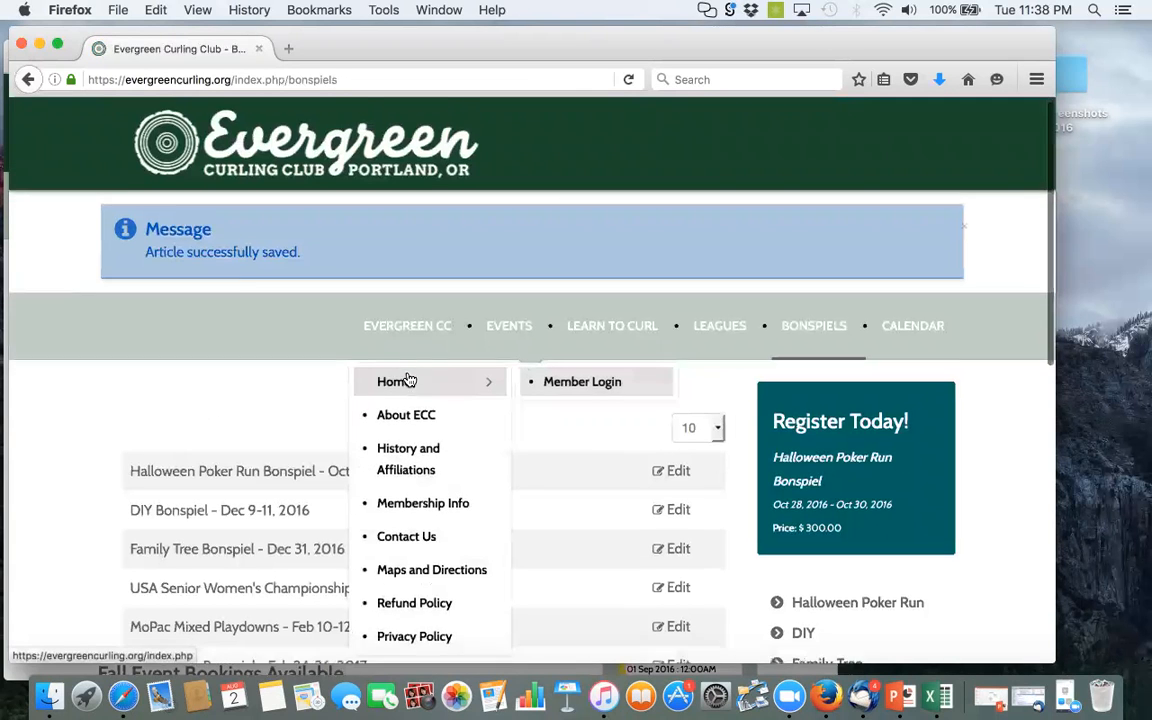
pyautogui.scroll(-1, 409, 377)
pyautogui.scroll(-4, 409, 377)
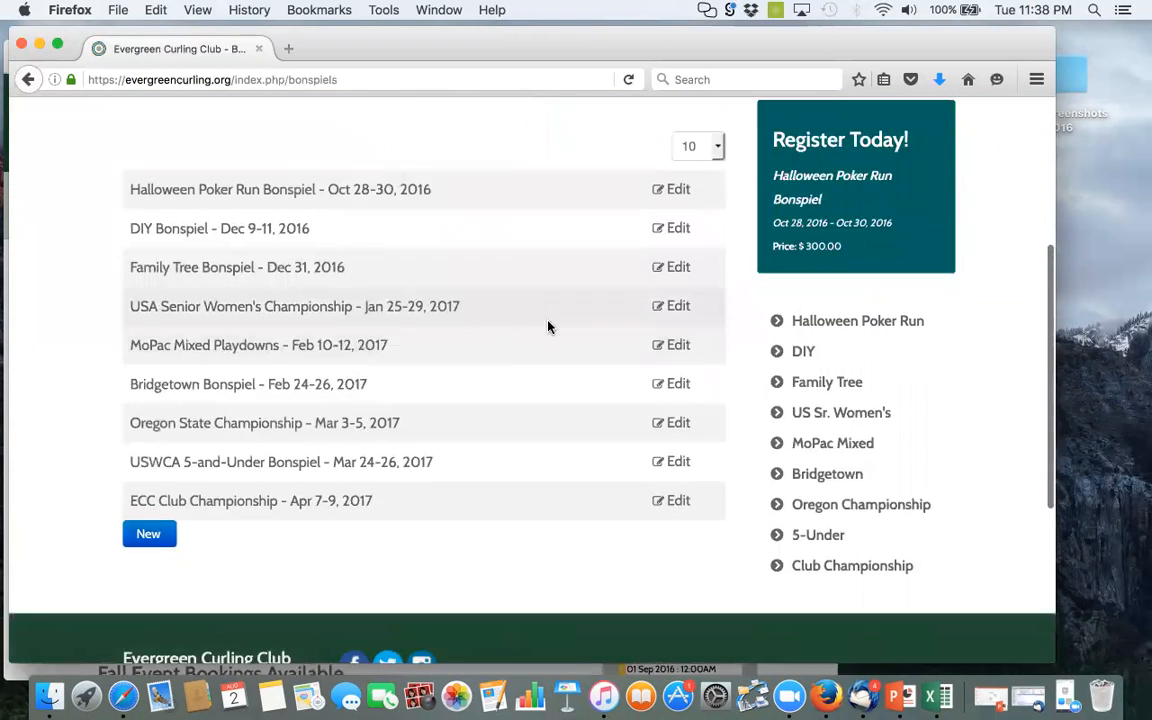
pyautogui.click(205, 425)
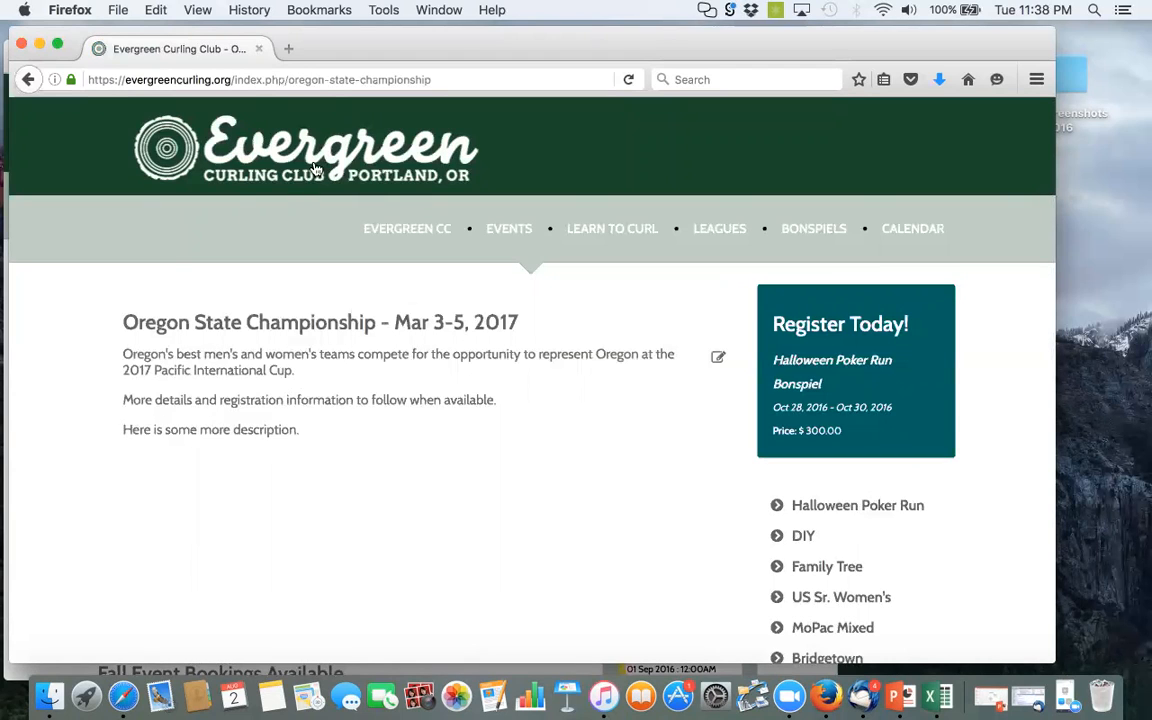
# Switch to Safari to check the Oregon State Championship page without being logged in, and return to Firefox
pyautogui.moveTo(371, 49); pyautogui.dragTo(571, 51)
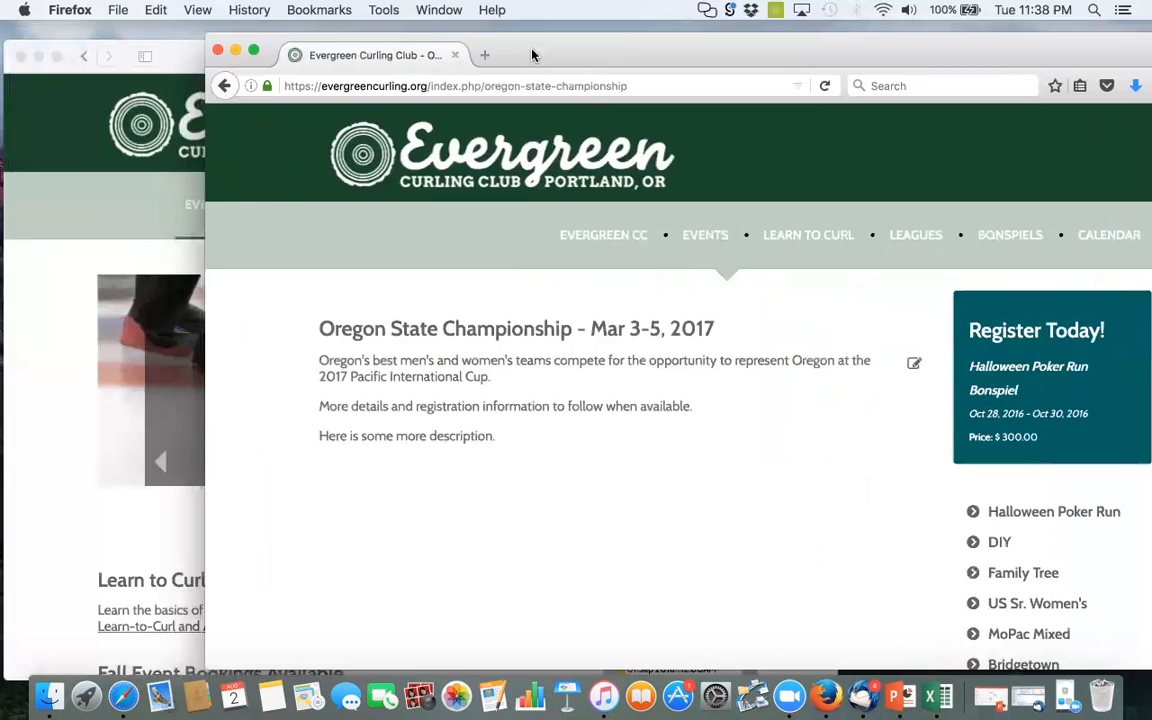
pyautogui.click(183, 56)
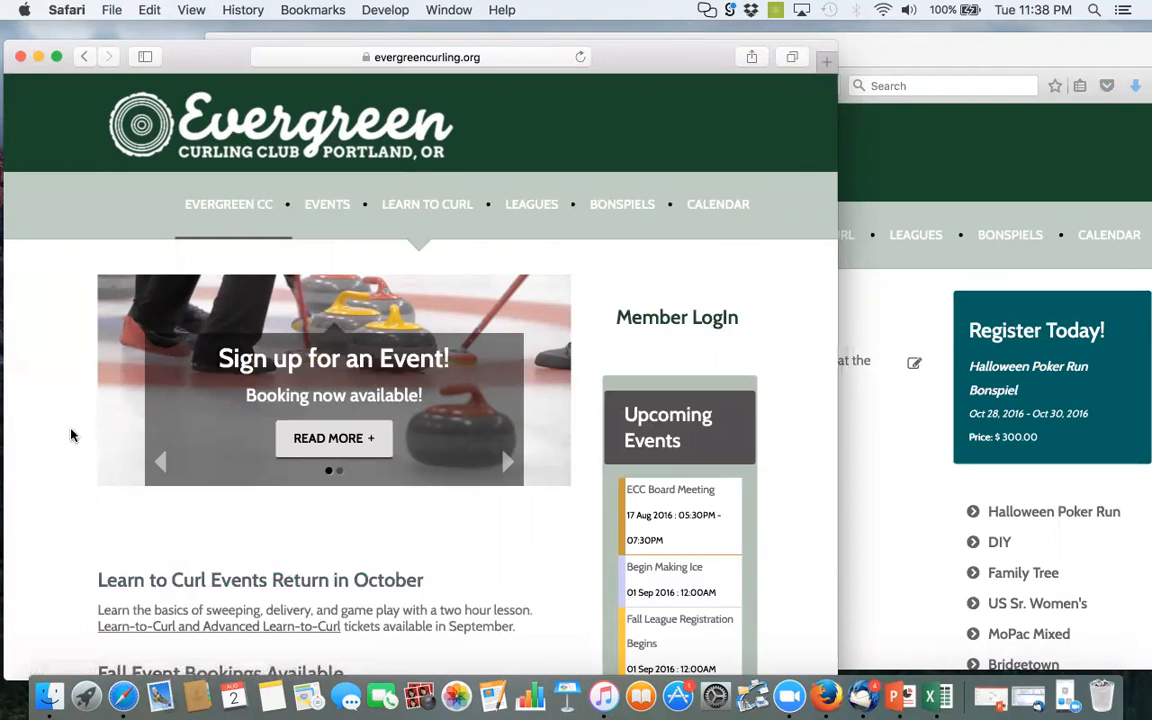
pyautogui.click(620, 204)
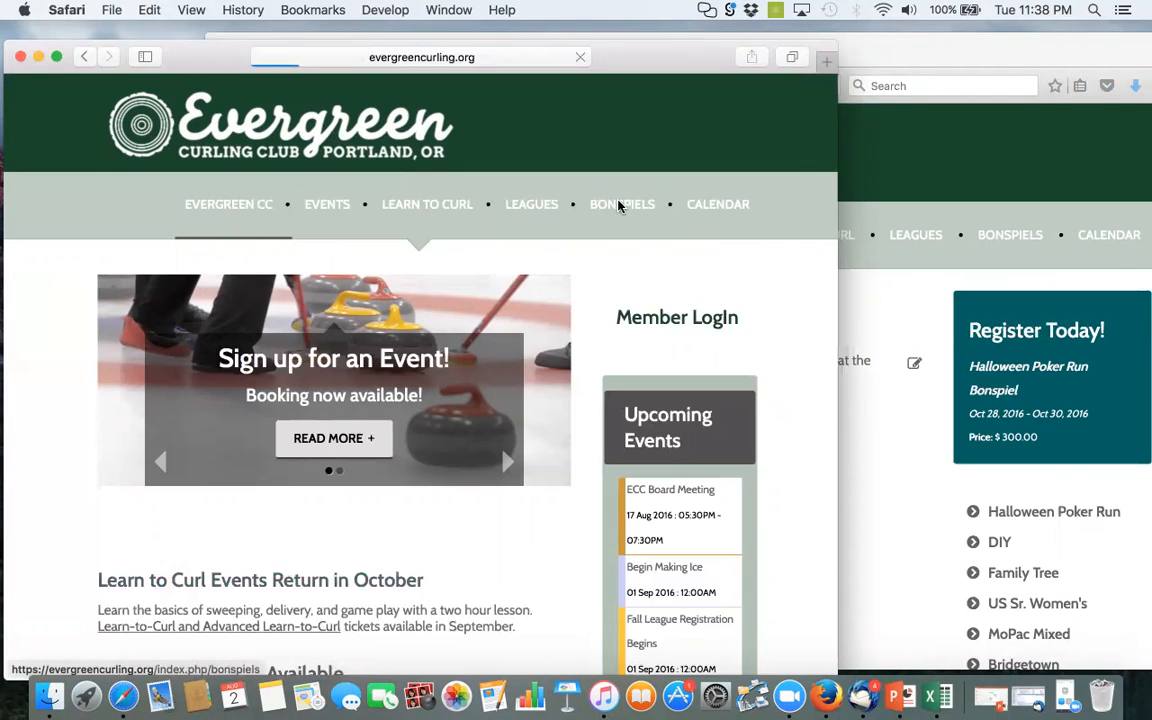
pyautogui.scroll(-3, 402, 378)
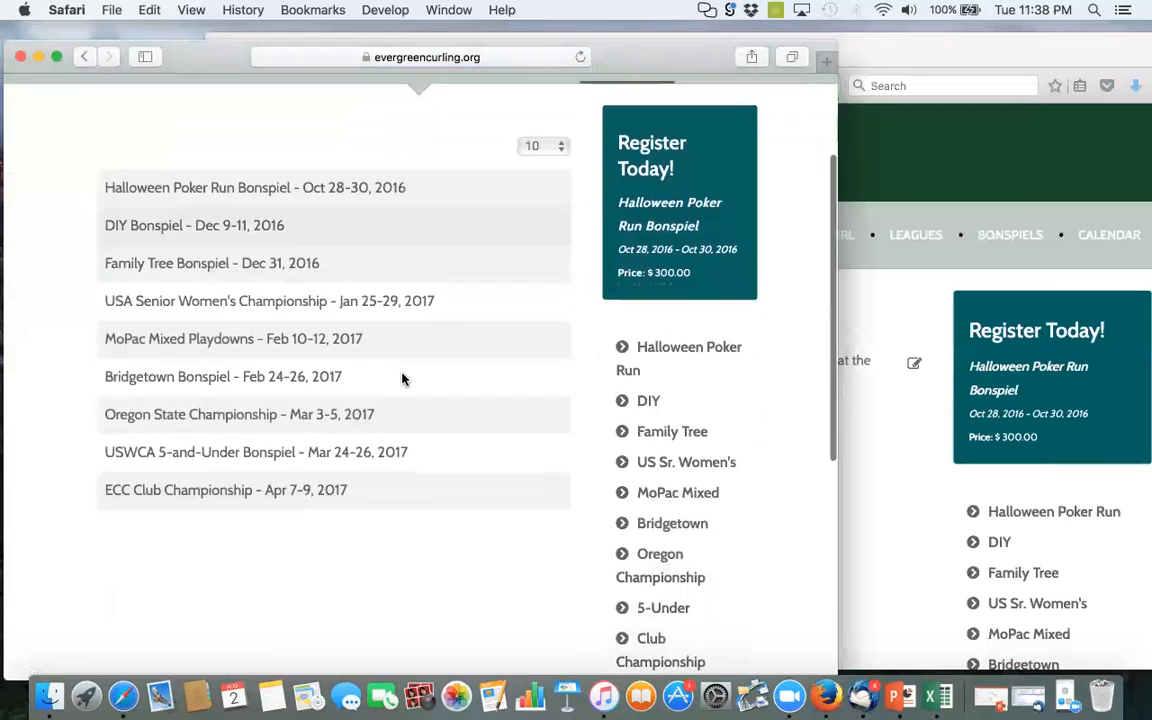
pyautogui.scroll(-1, 404, 379)
pyautogui.click(203, 389)
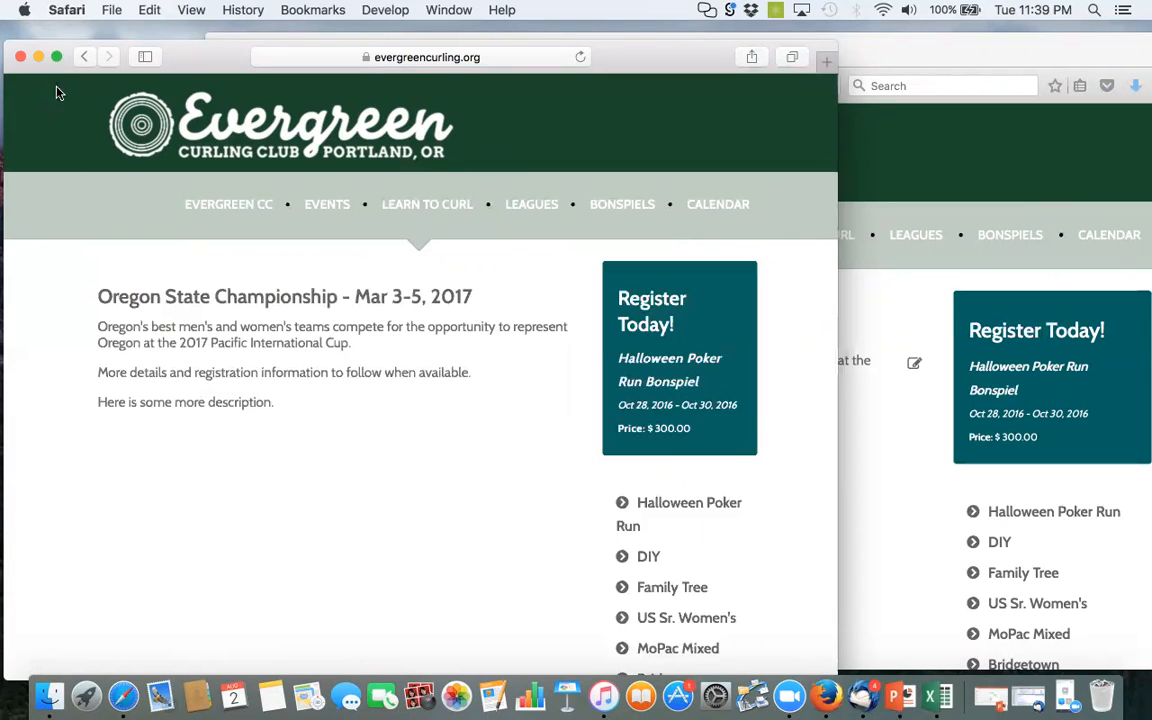
pyautogui.click(86, 58)
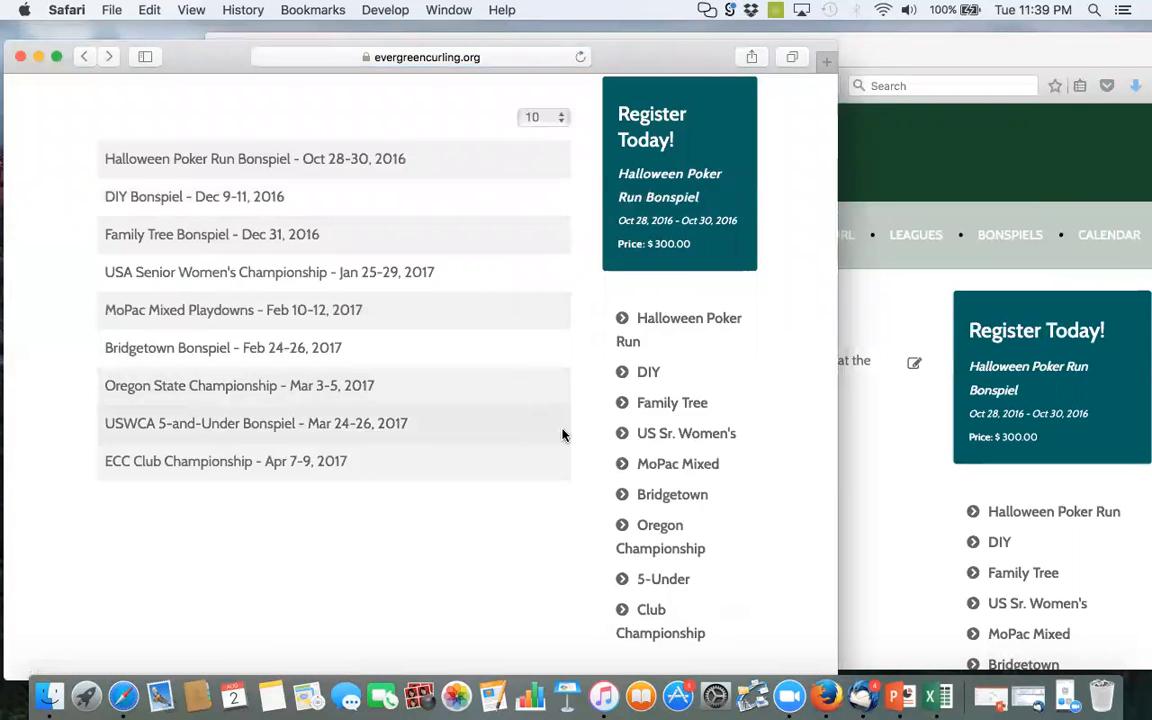
pyautogui.click(895, 170)
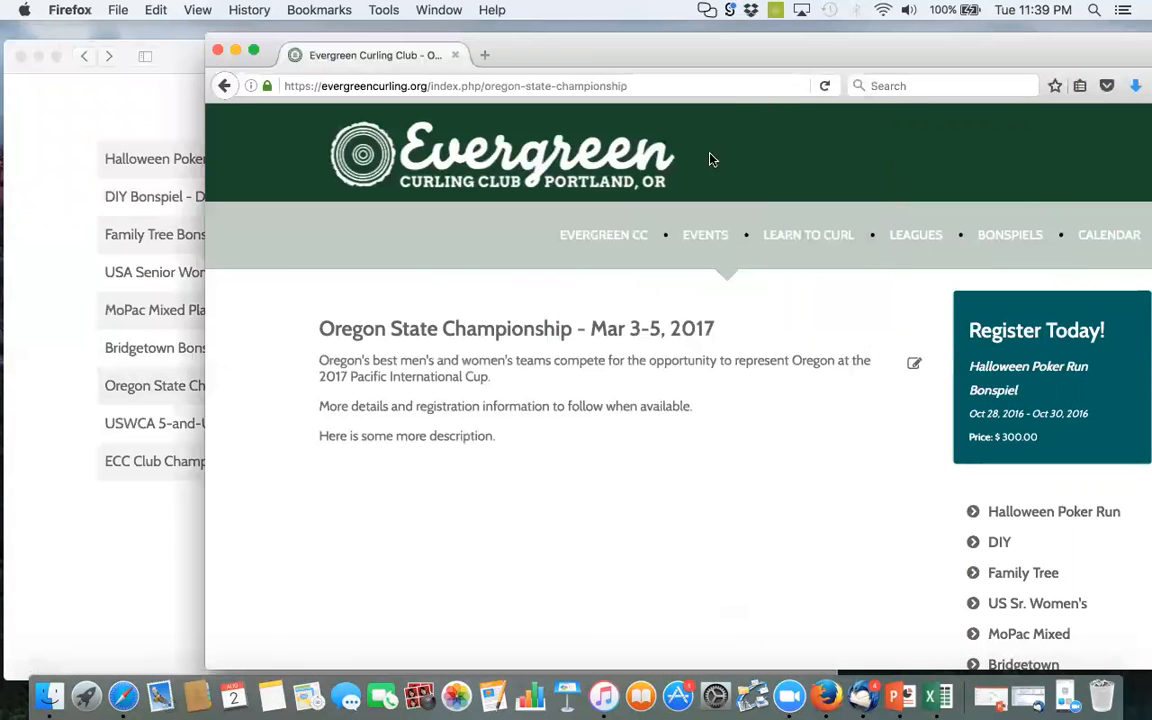
# Return to the Bonspiels list and open the Oregon State Championship - Mar 3-5, 2017 article
pyautogui.moveTo(789, 57); pyautogui.dragTo(667, 51)
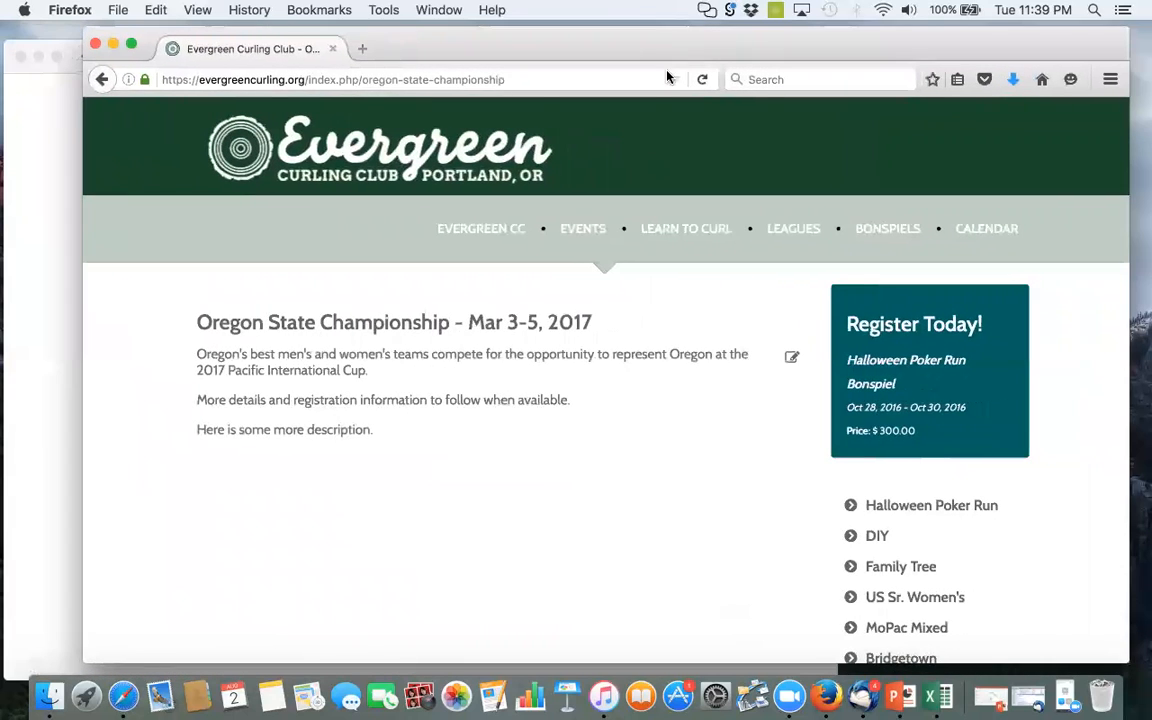
pyautogui.click(879, 240)
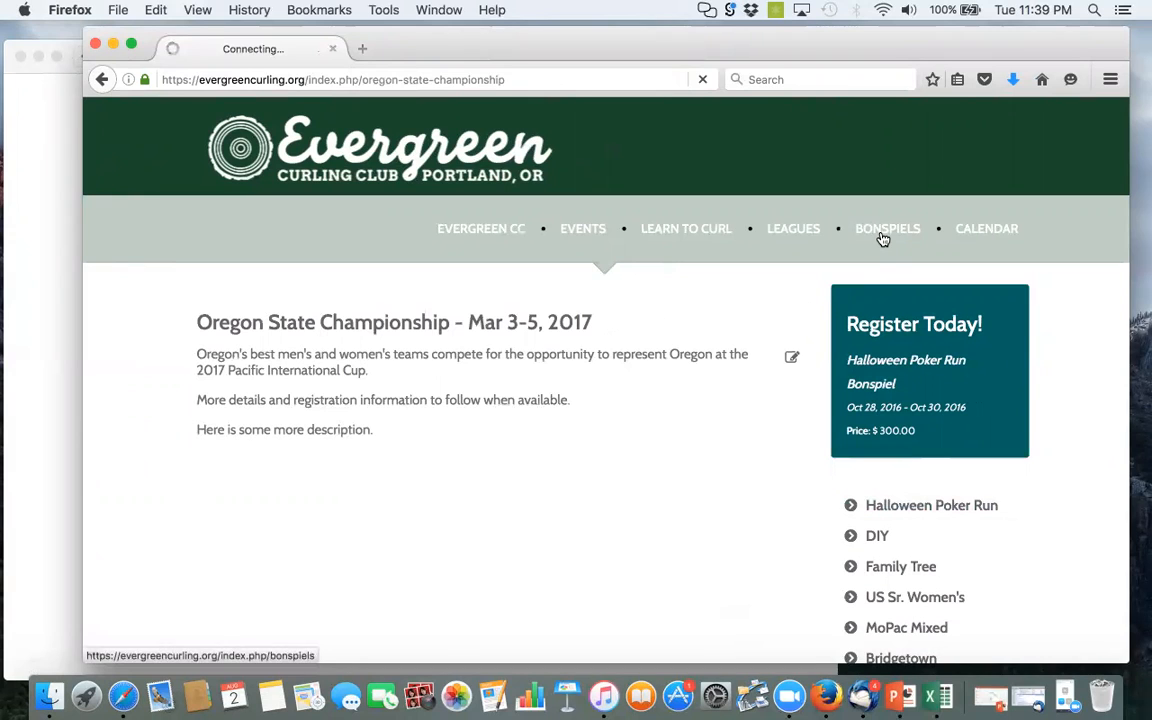
pyautogui.scroll(-2, 485, 434)
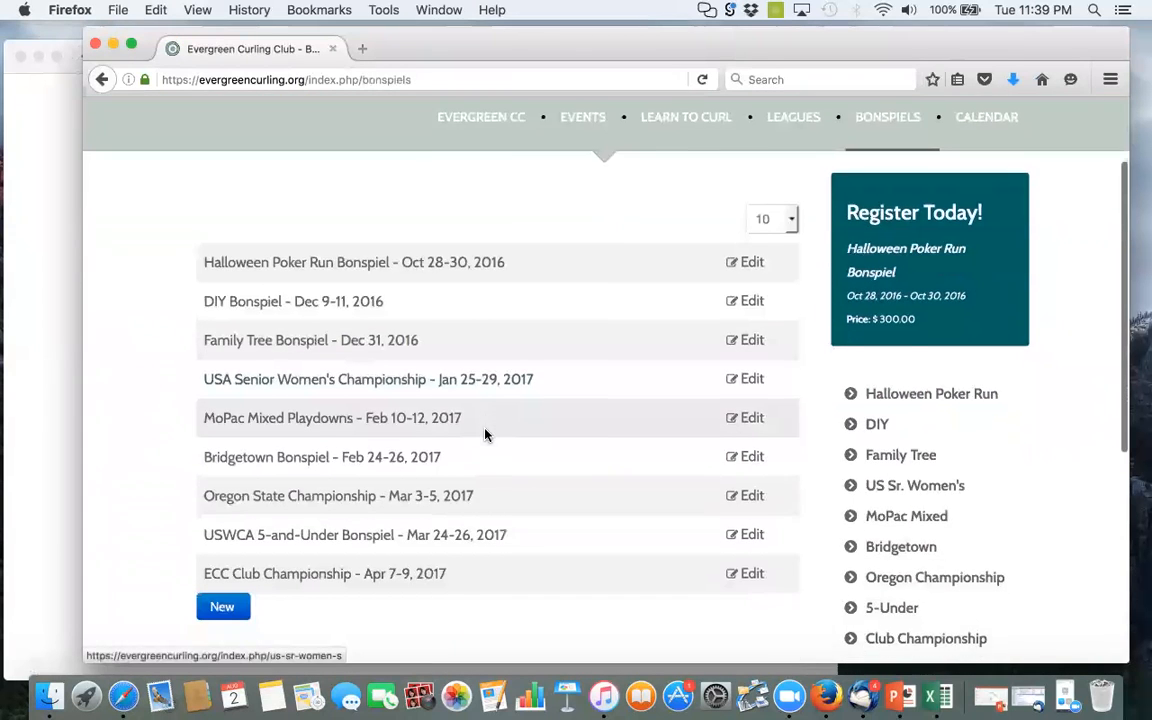
pyautogui.scroll(-1, 480, 430)
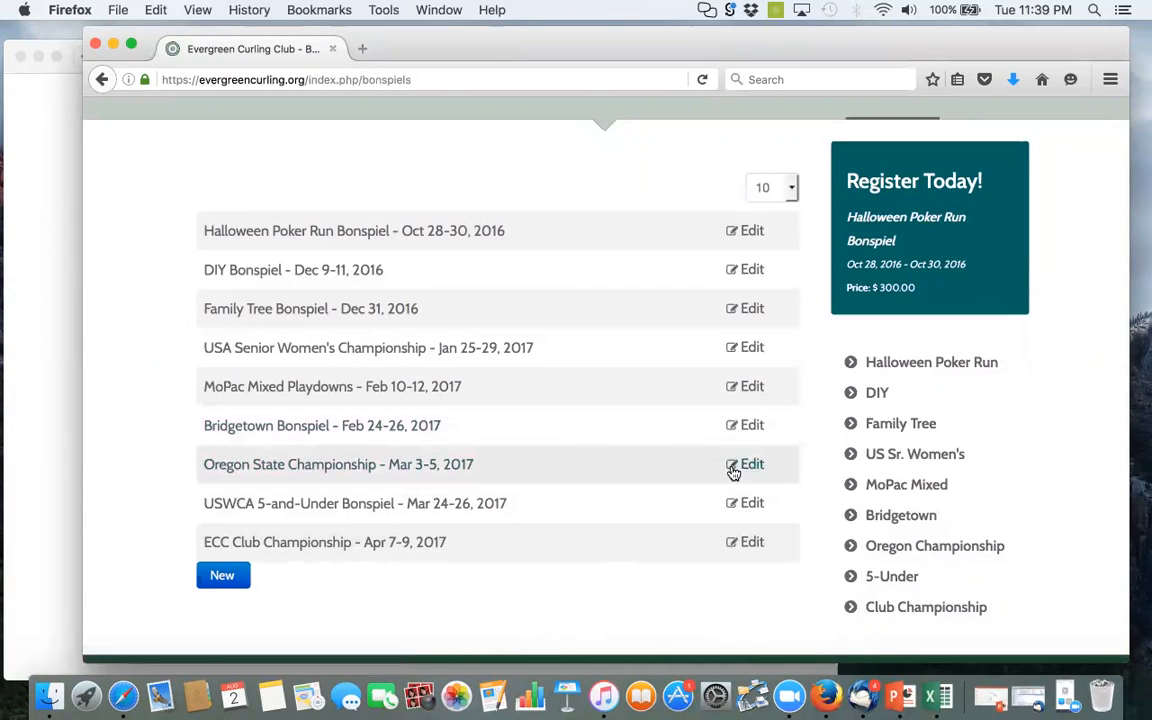
pyautogui.click(332, 468)
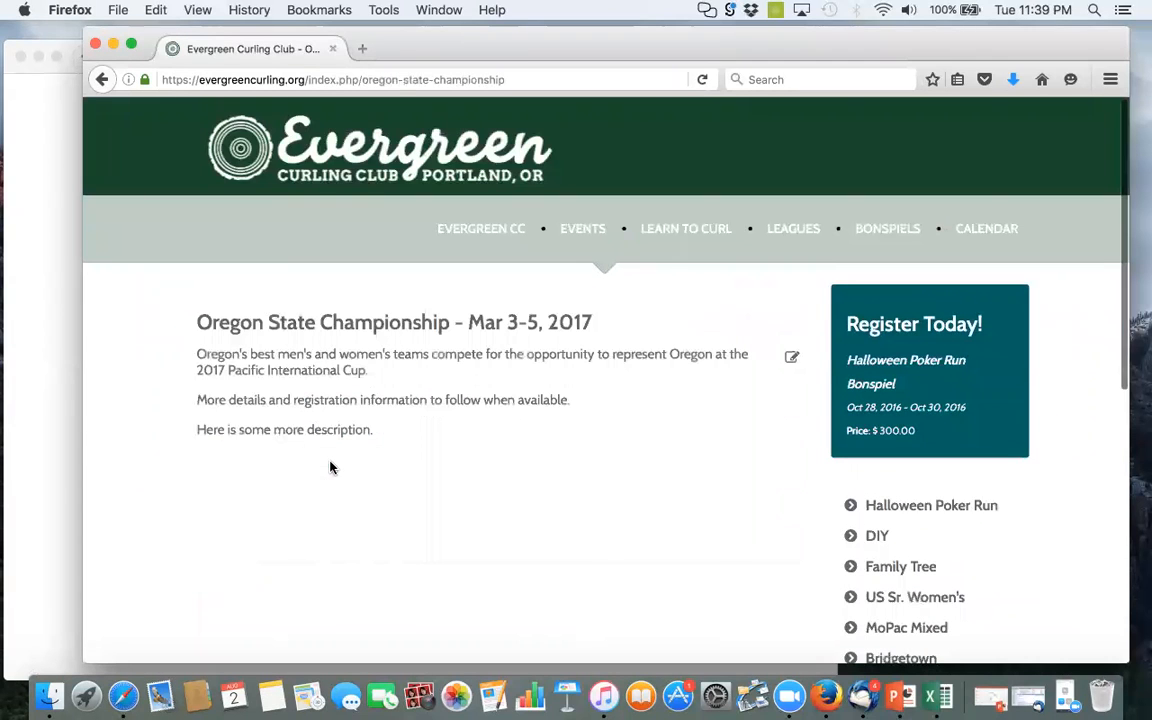
# Open the Oregon State Championship article for editing from its own page, review the text, and cancel without saving
pyautogui.click(791, 360)
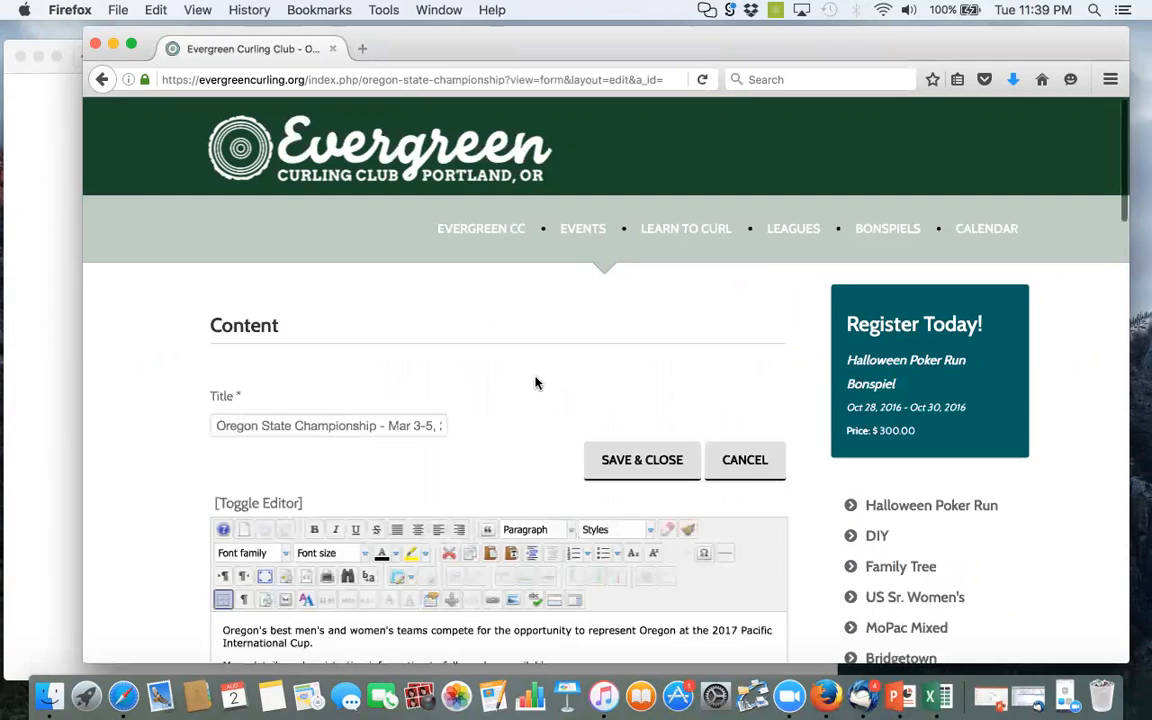
pyautogui.scroll(-5, 535, 383)
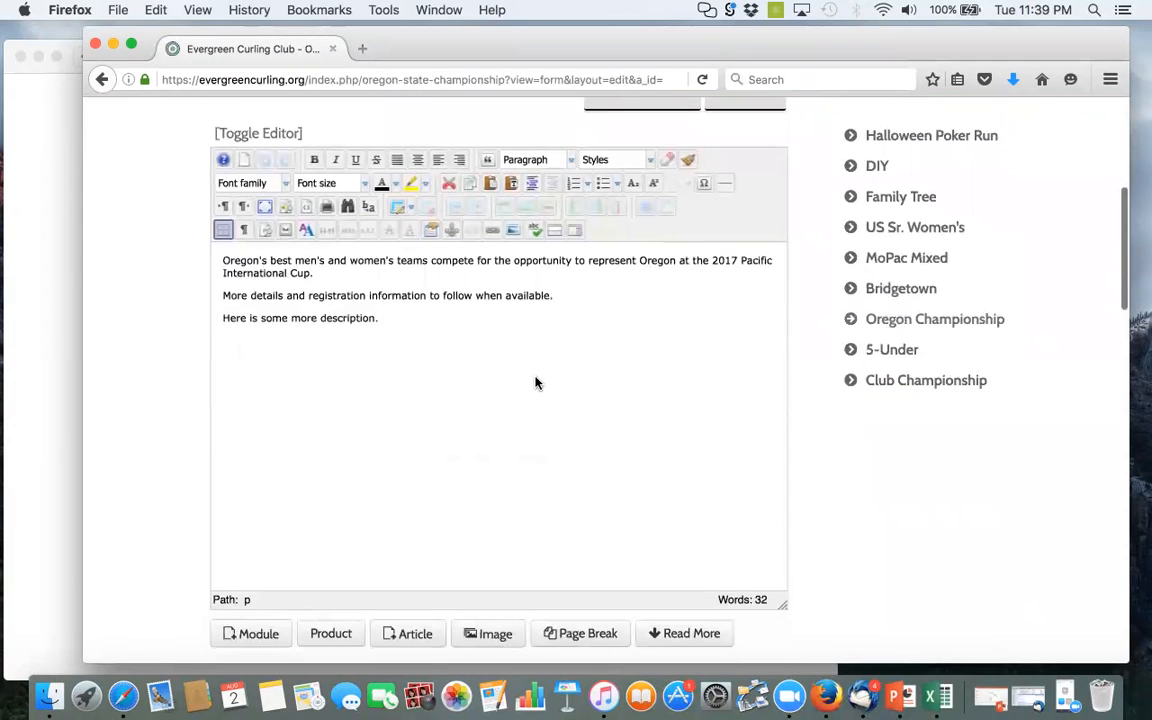
pyautogui.scroll(1, 535, 383)
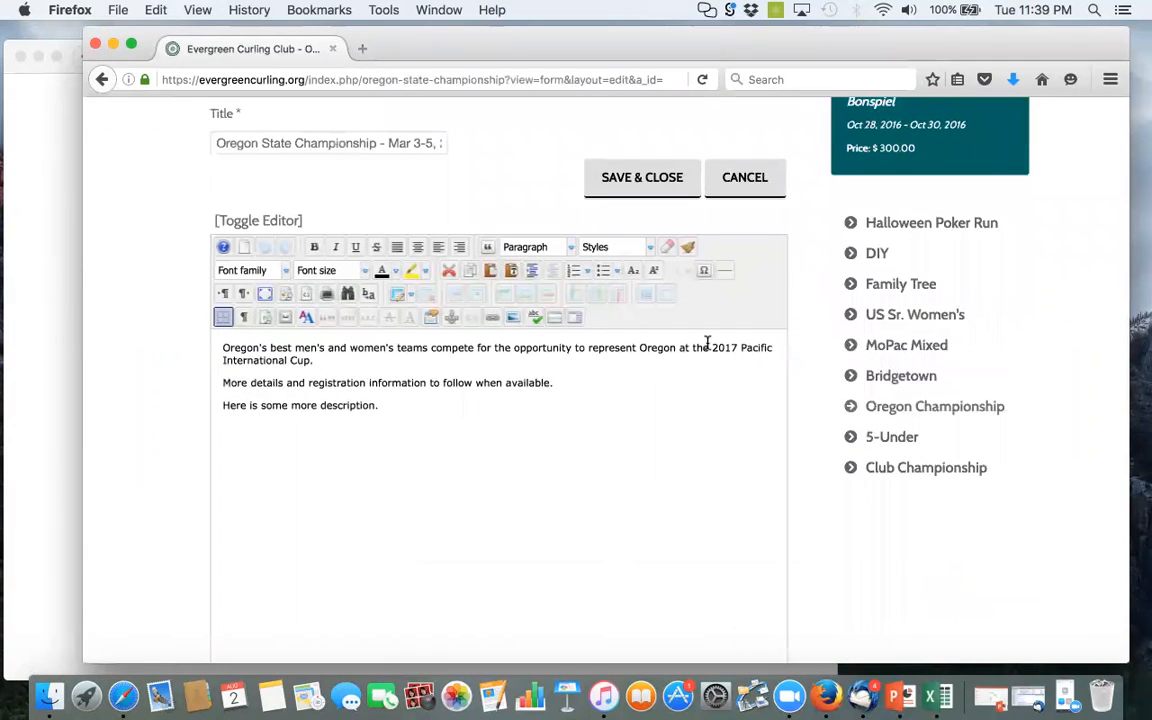
pyautogui.click(744, 180)
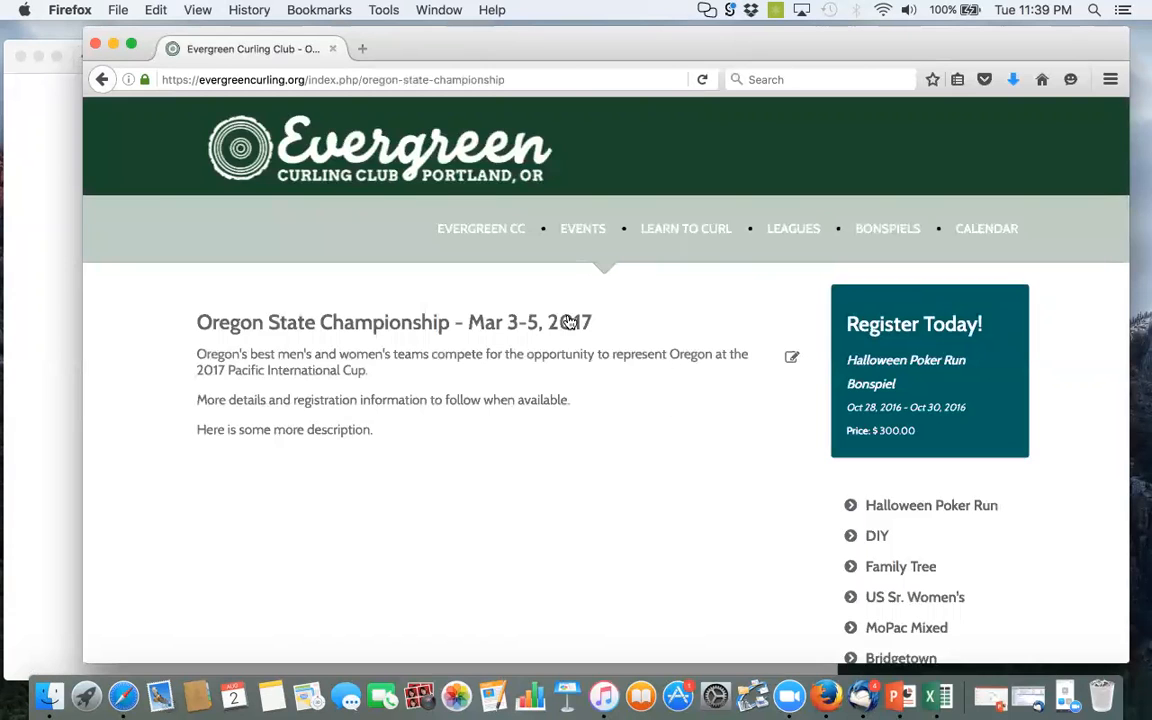
# Go to the Evergreen CC Home page and look through the news articles and member links below the banner
pyautogui.moveTo(504, 231)
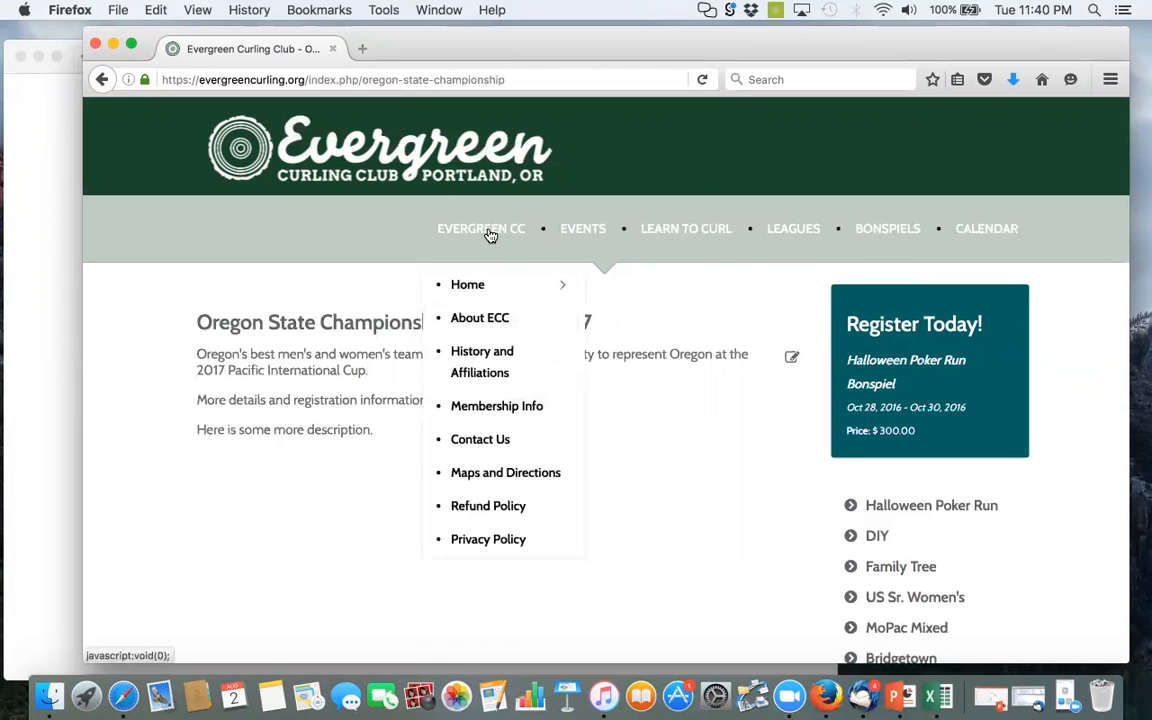
pyautogui.click(465, 288)
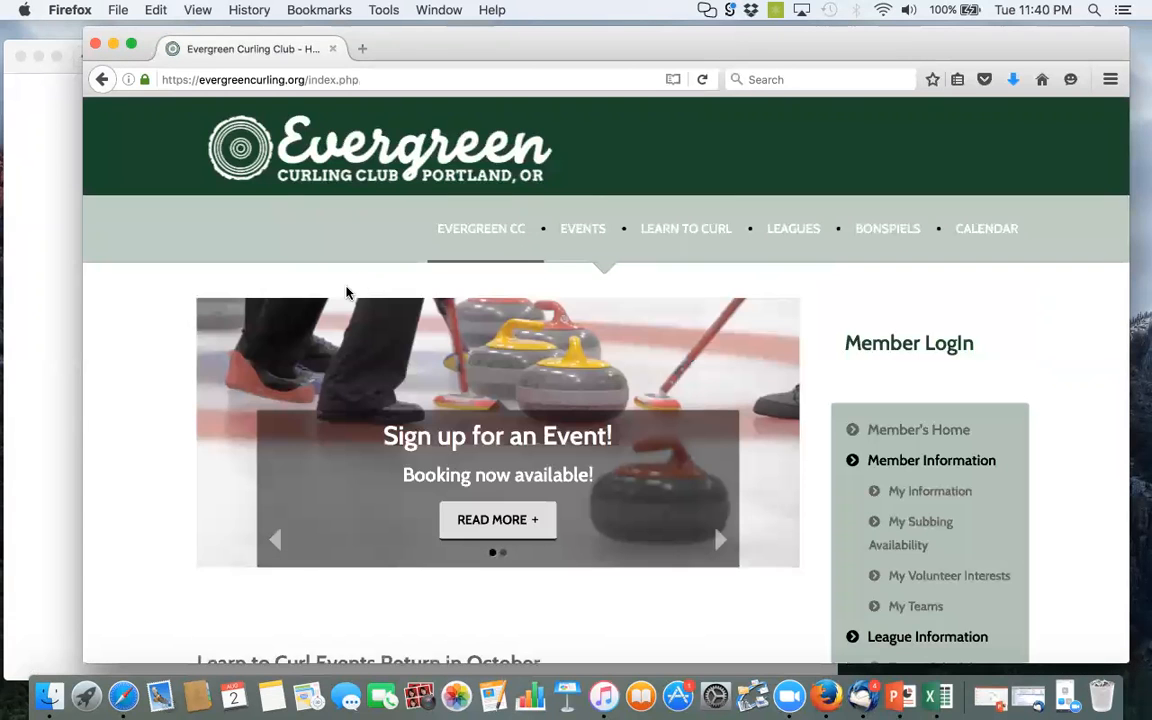
pyautogui.scroll(-5, 224, 479)
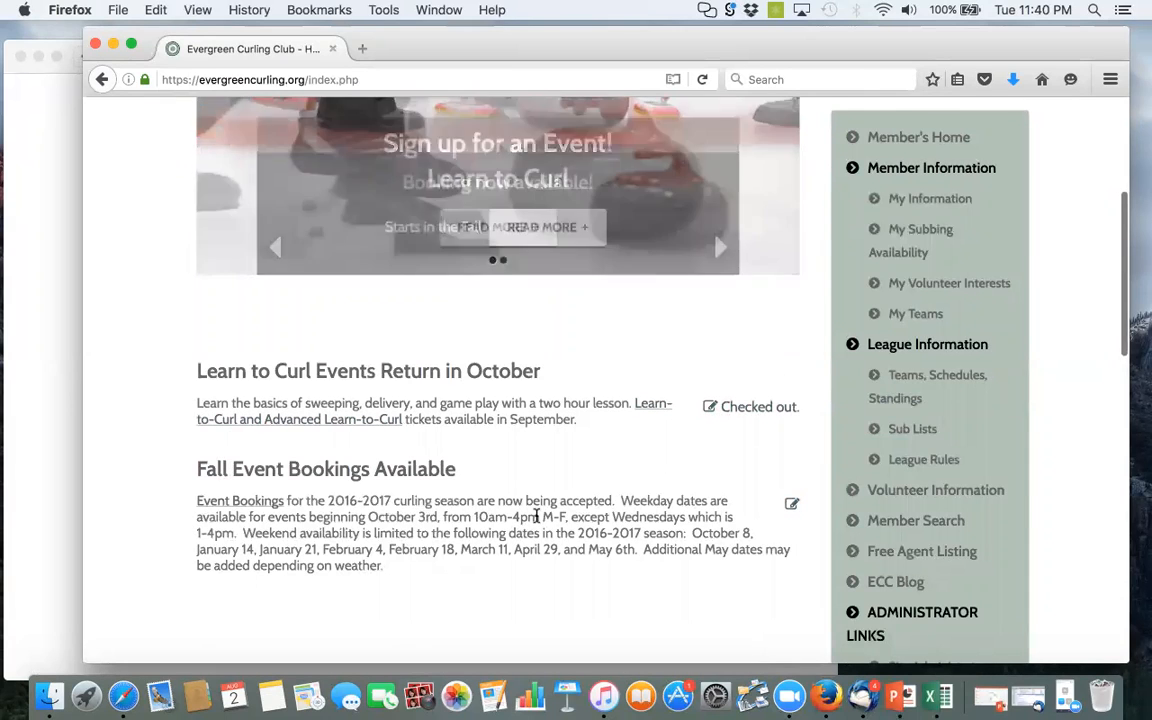
pyautogui.scroll(-3, 537, 516)
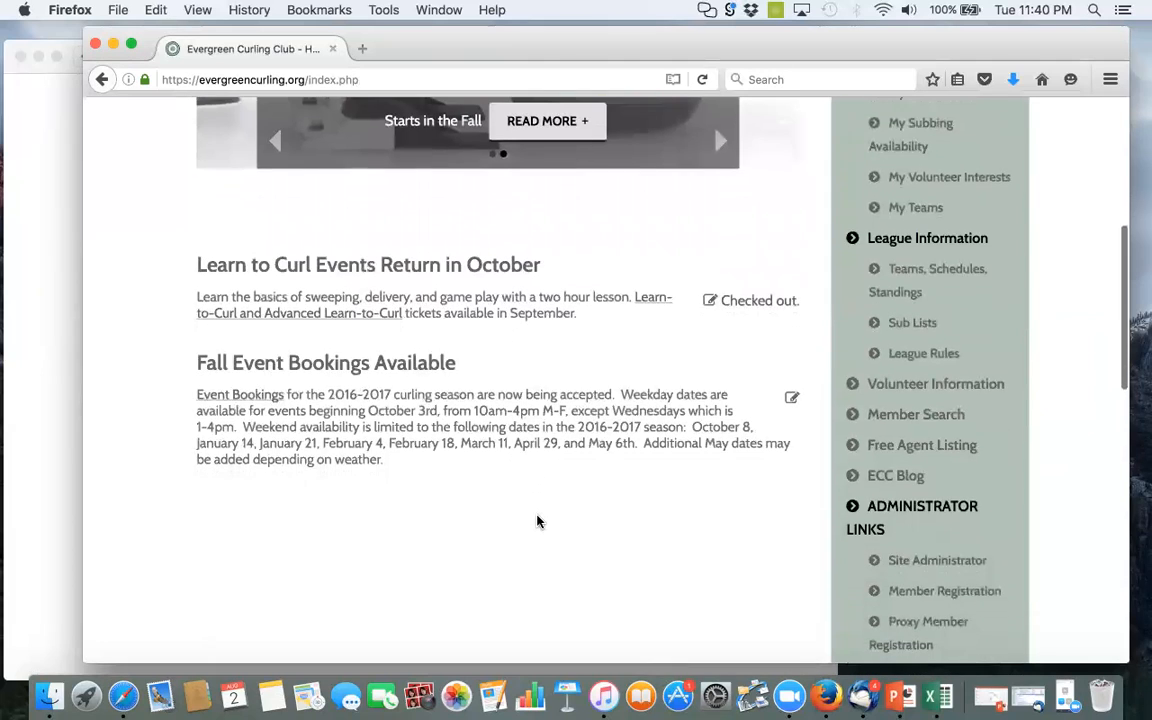
pyautogui.scroll(-1, 537, 521)
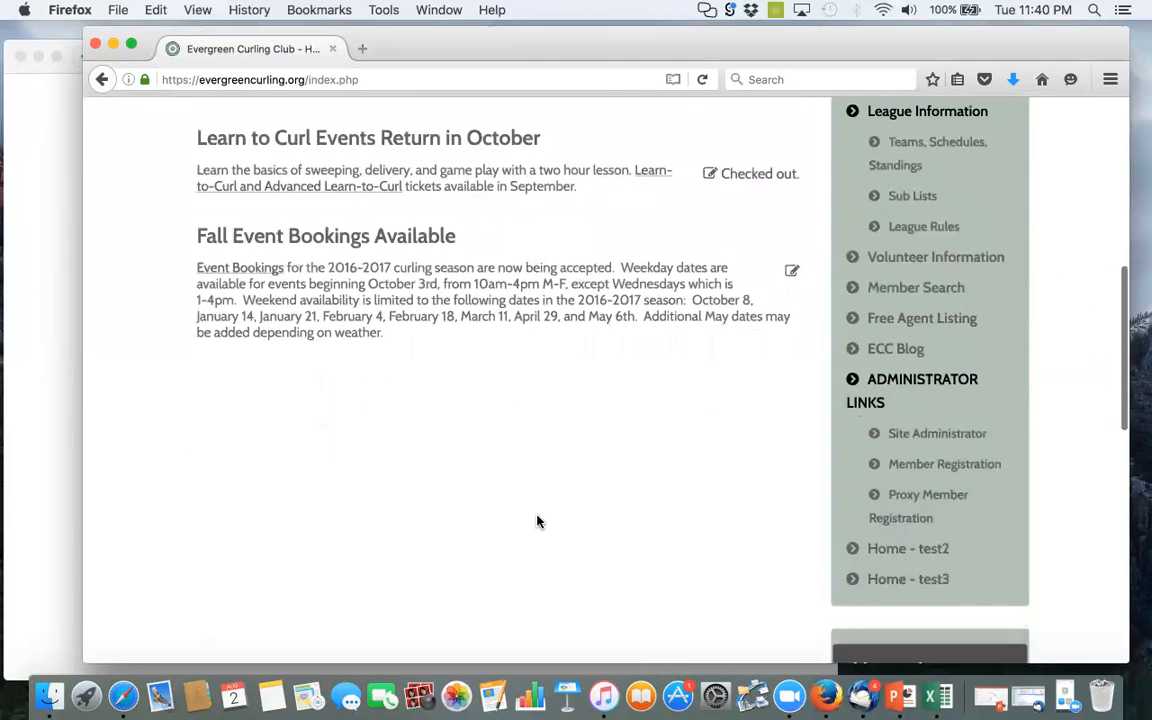